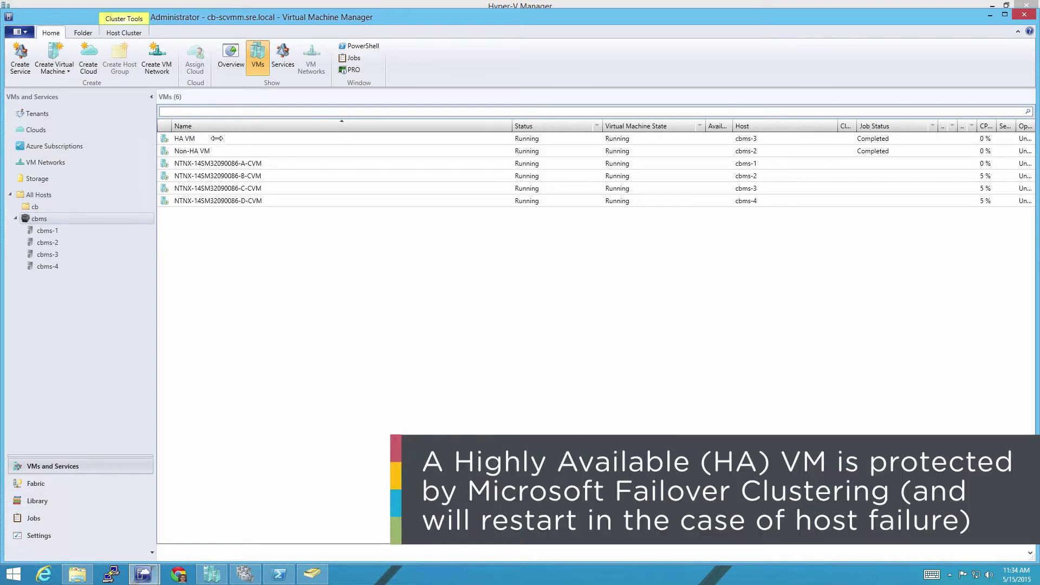
Step: Select Non-HA VM in the cbms host group's list of virtual machines
left_click(217, 148)
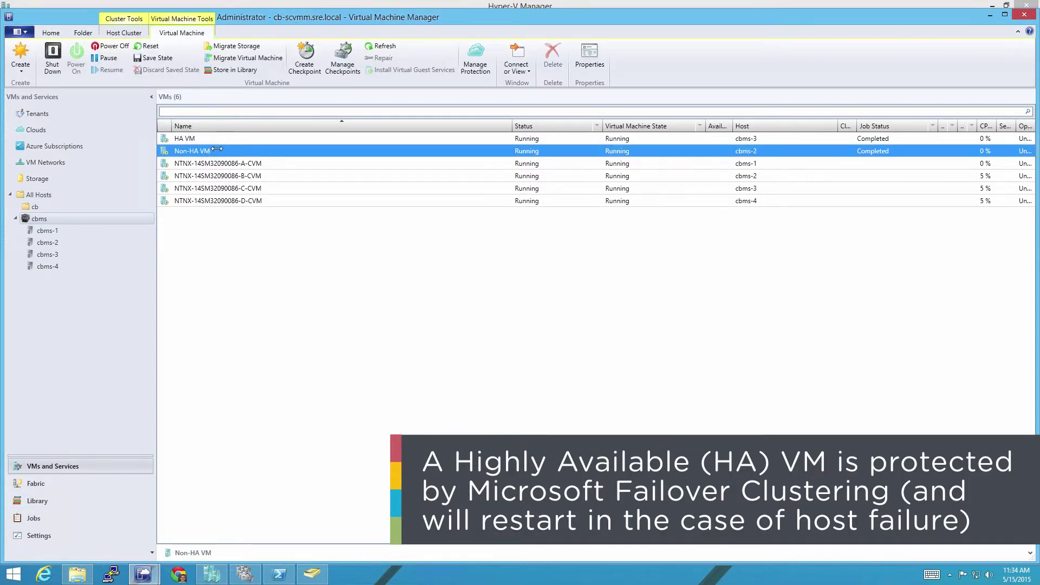
Step: Migrate Non-HA VM from cbms-2 to cbms-1.sre.local, then check its migration job's progress
right_click(217, 150)
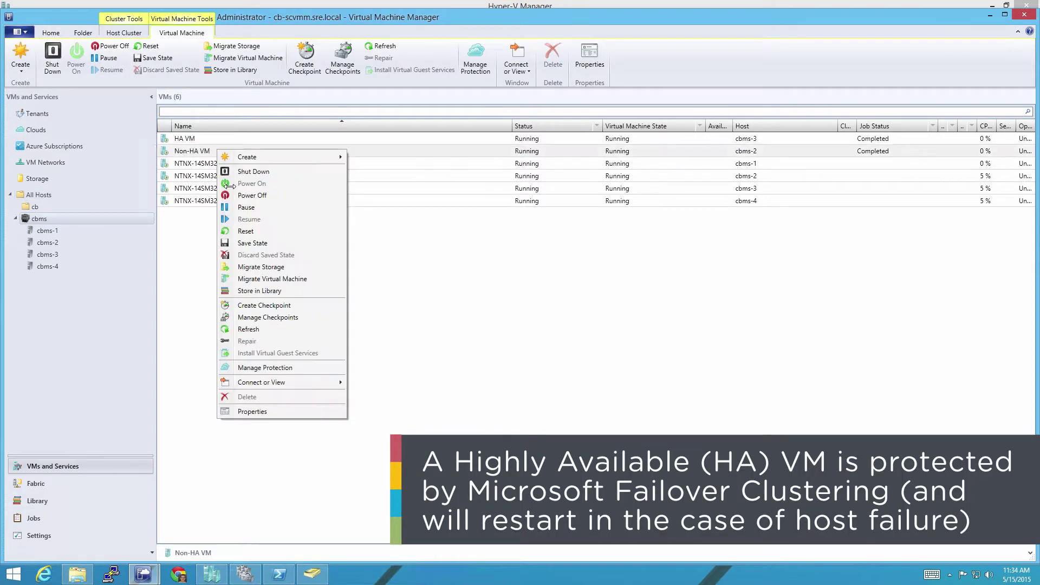
left_click(266, 278)
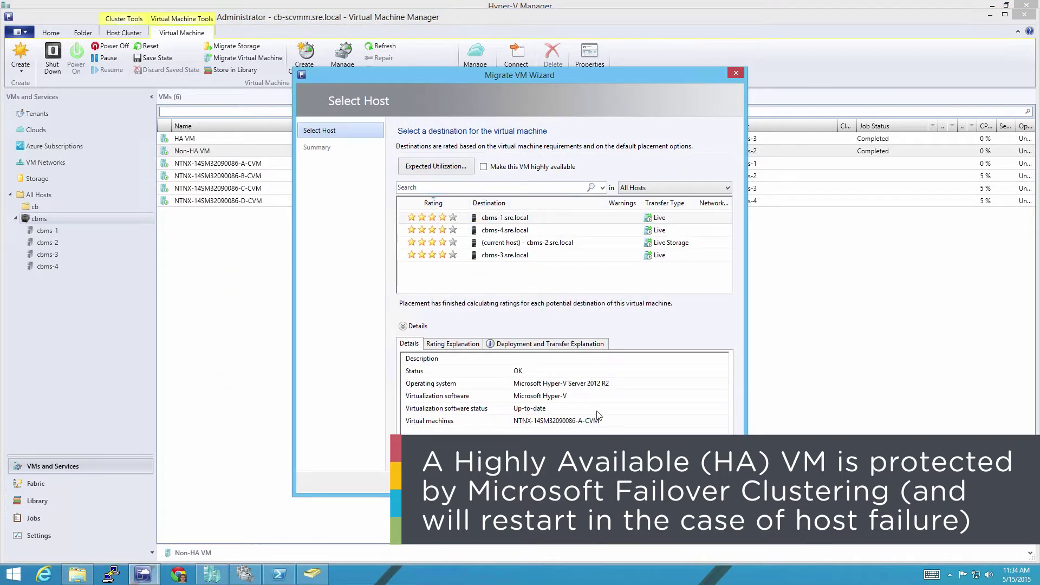
left_click(670, 479)
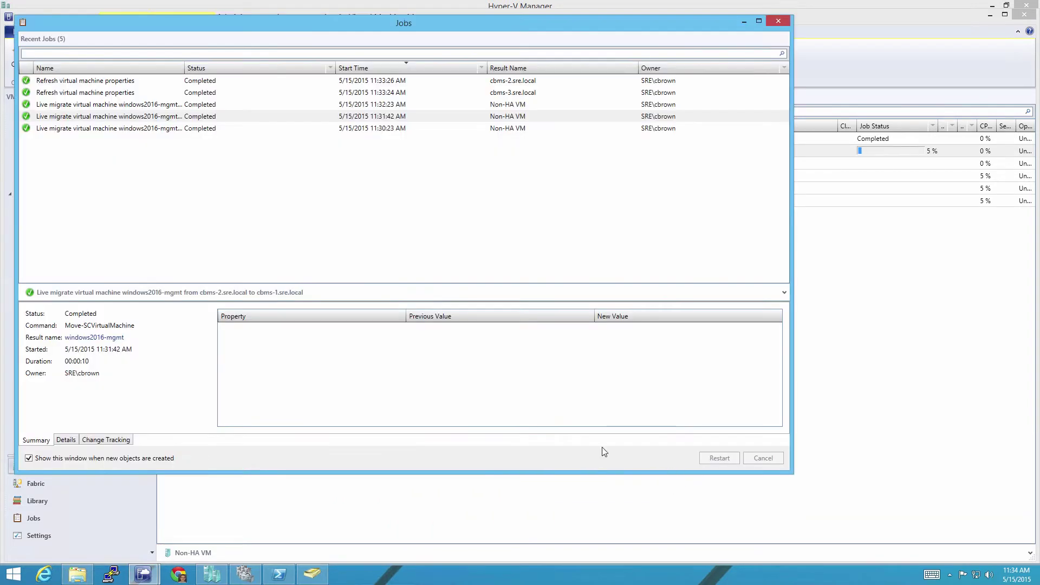
left_click(327, 140)
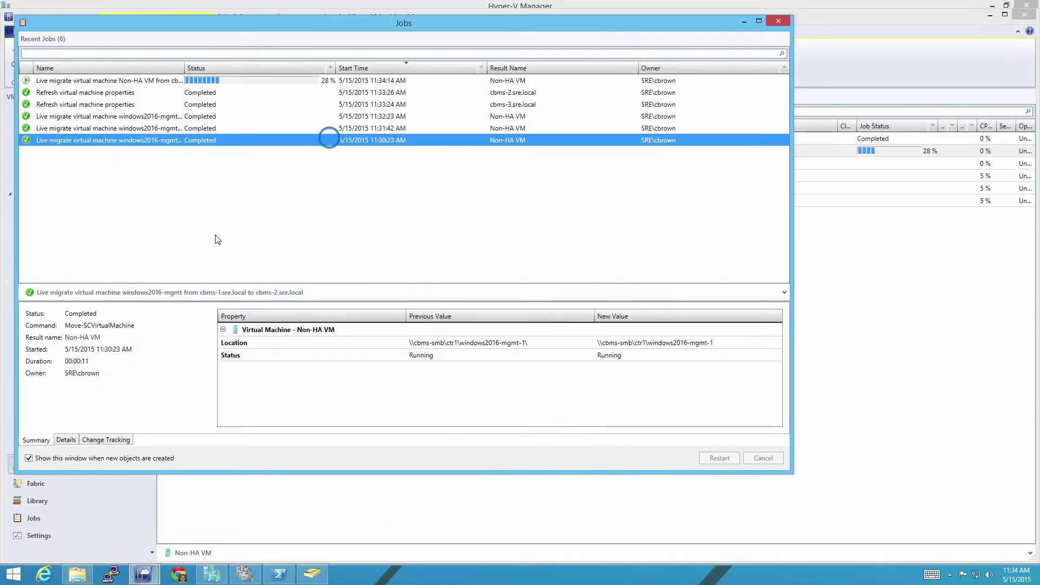
left_click(281, 81)
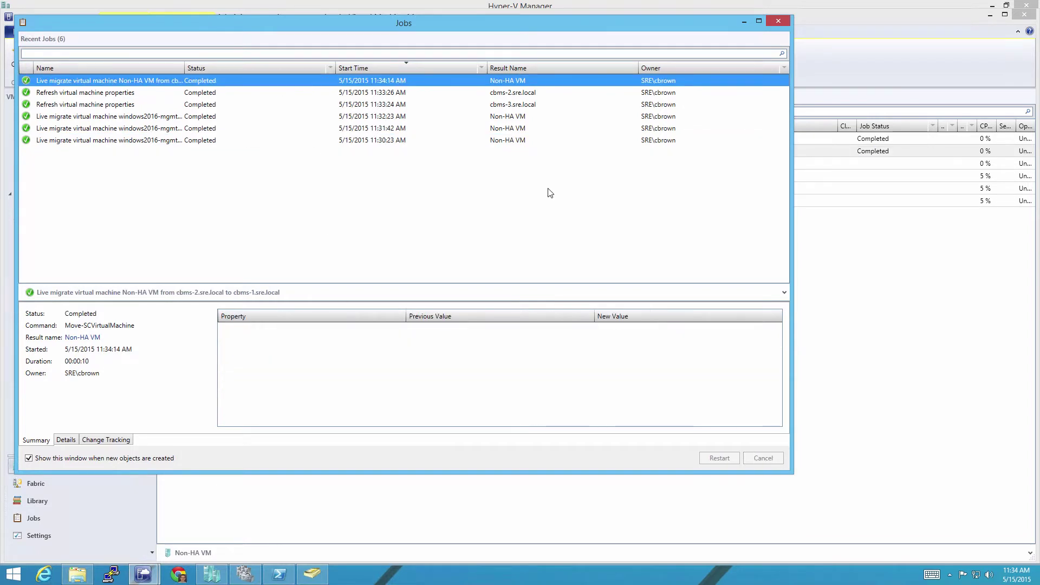
left_click(906, 315)
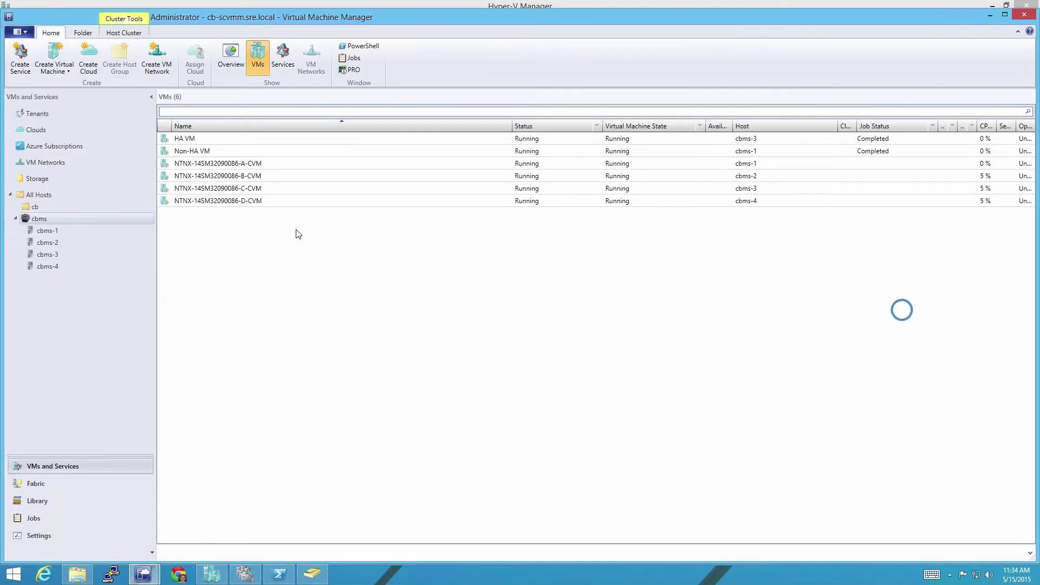
Step: Move HA VM to cbms-1.sre.local despite the ratings error, then review the job sorted by status
right_click(221, 140)
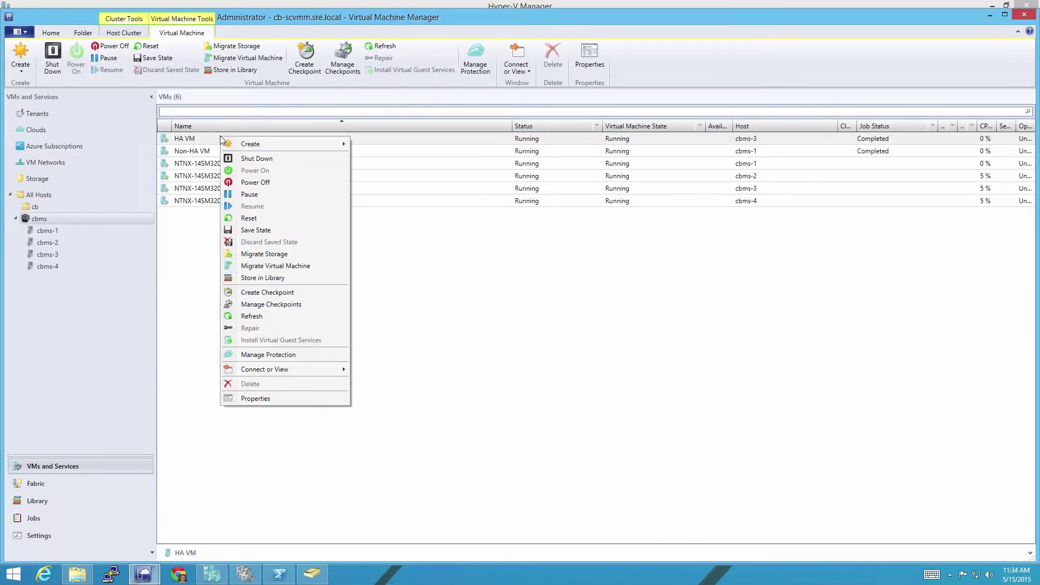
left_click(255, 266)
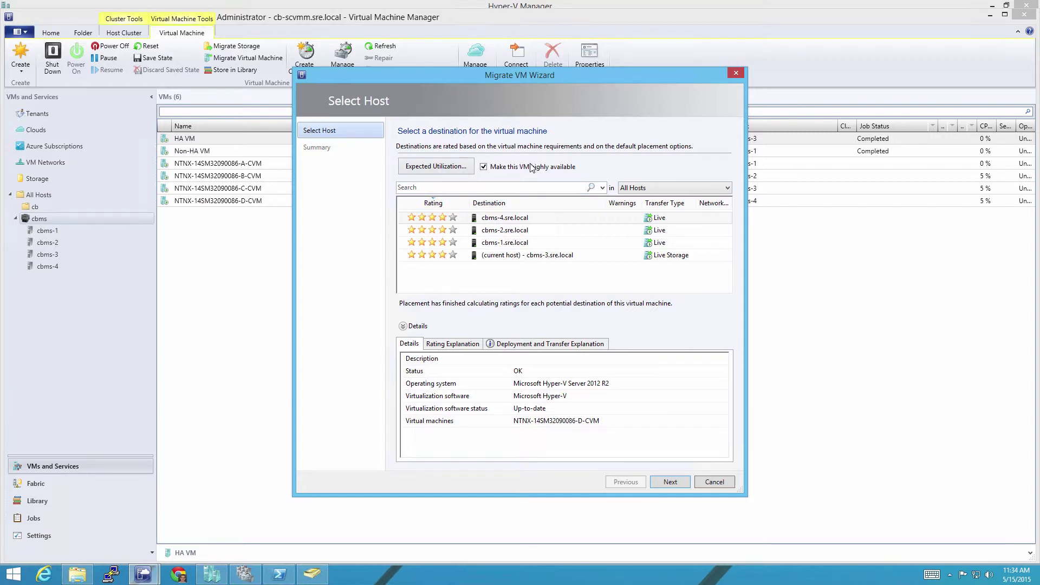
left_click(515, 244)
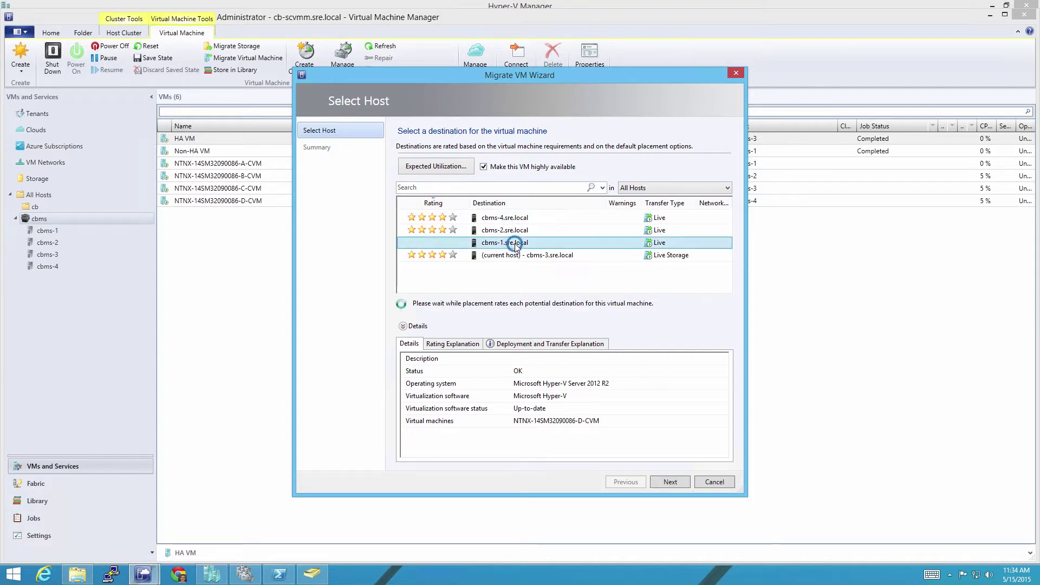
left_click(670, 482)
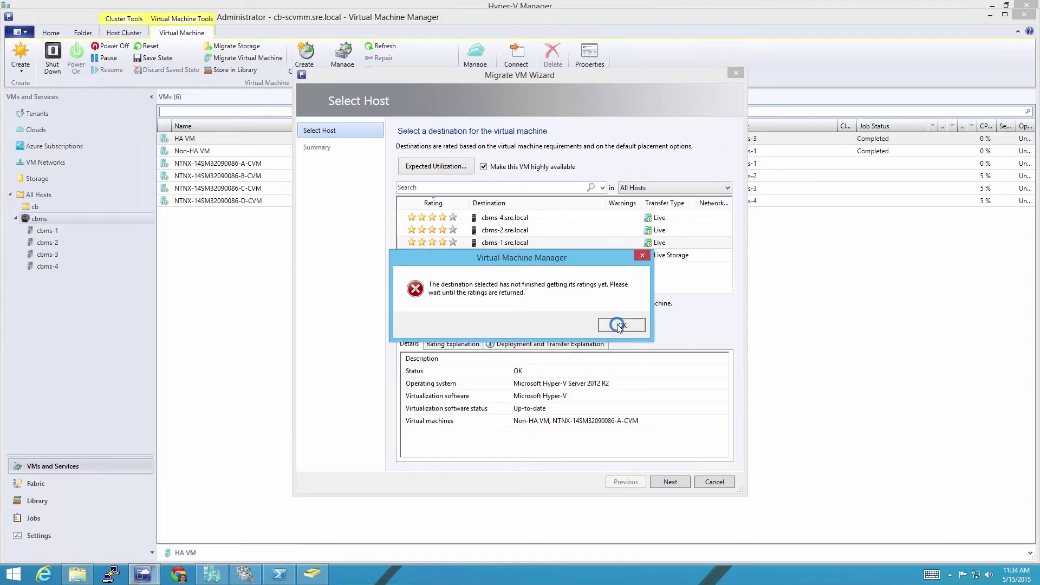
left_click(620, 325)
left_click(670, 481)
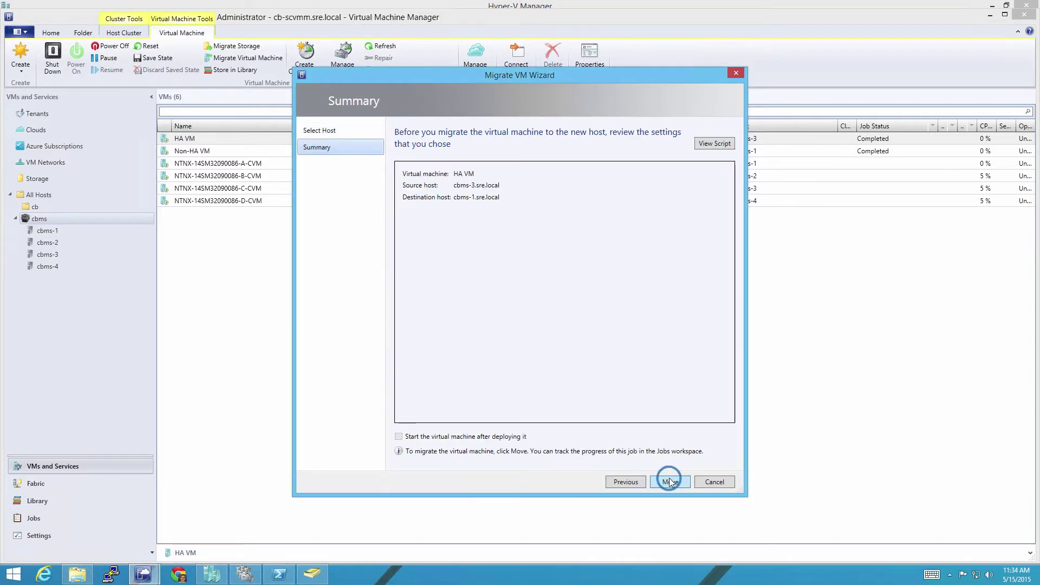
left_click(670, 481)
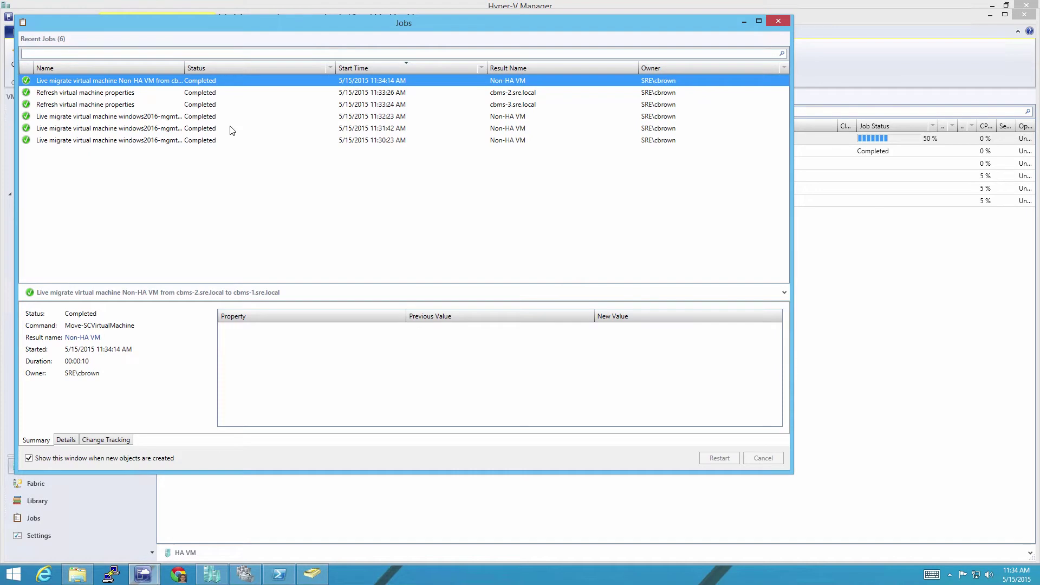
left_click(249, 69)
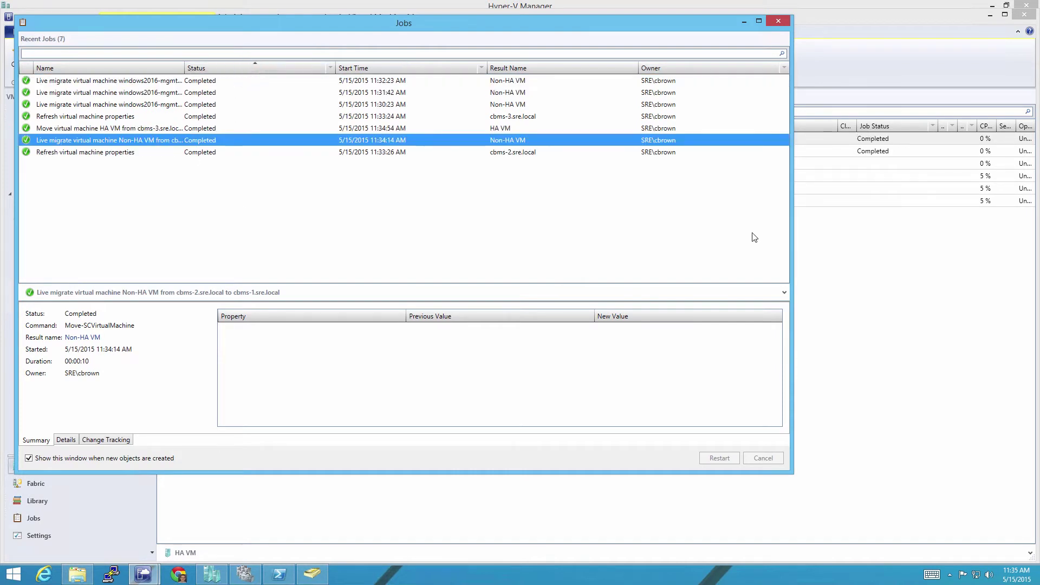
left_click(874, 302)
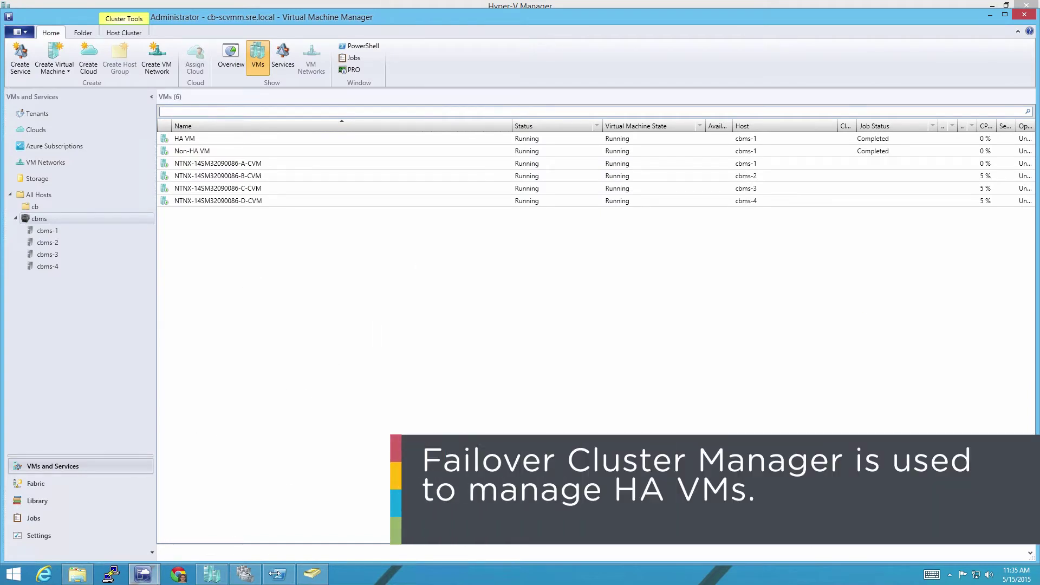
Step: In Failover Cluster Manager, live-migrate the windows2016-nano role to node cbms-2
left_click(243, 580)
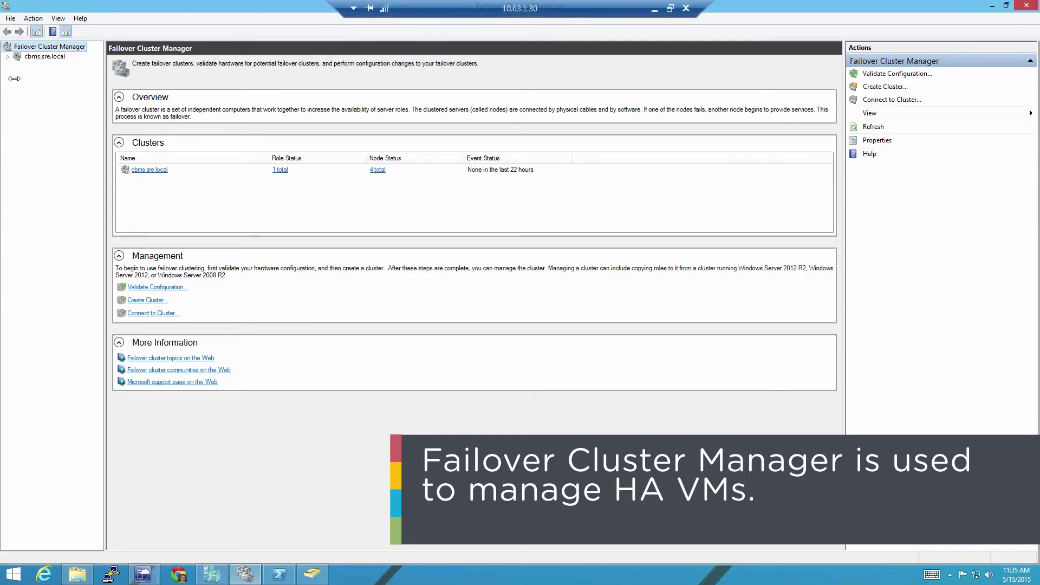
left_click(7, 56)
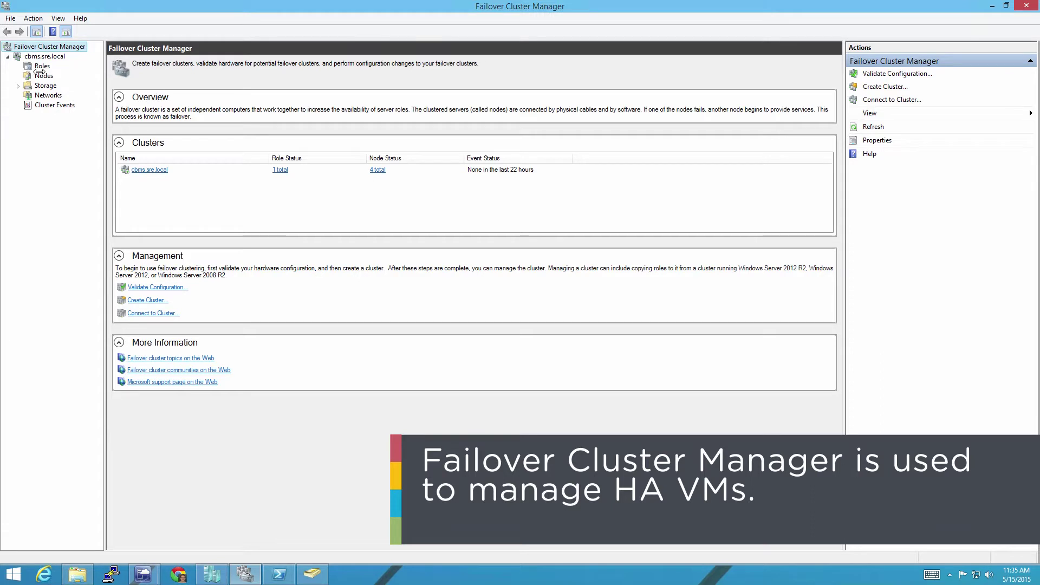
left_click(42, 66)
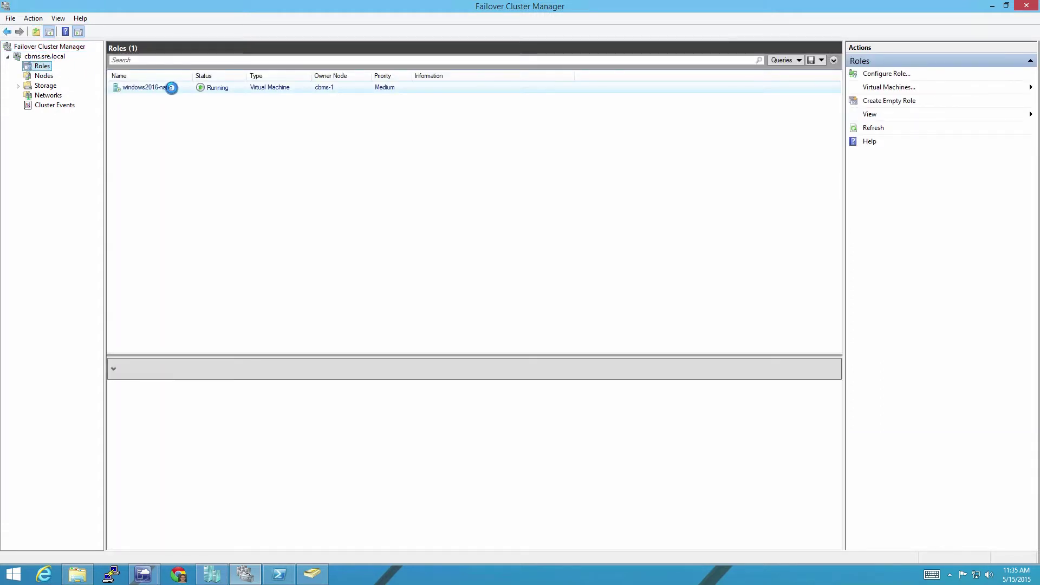
left_click(171, 87)
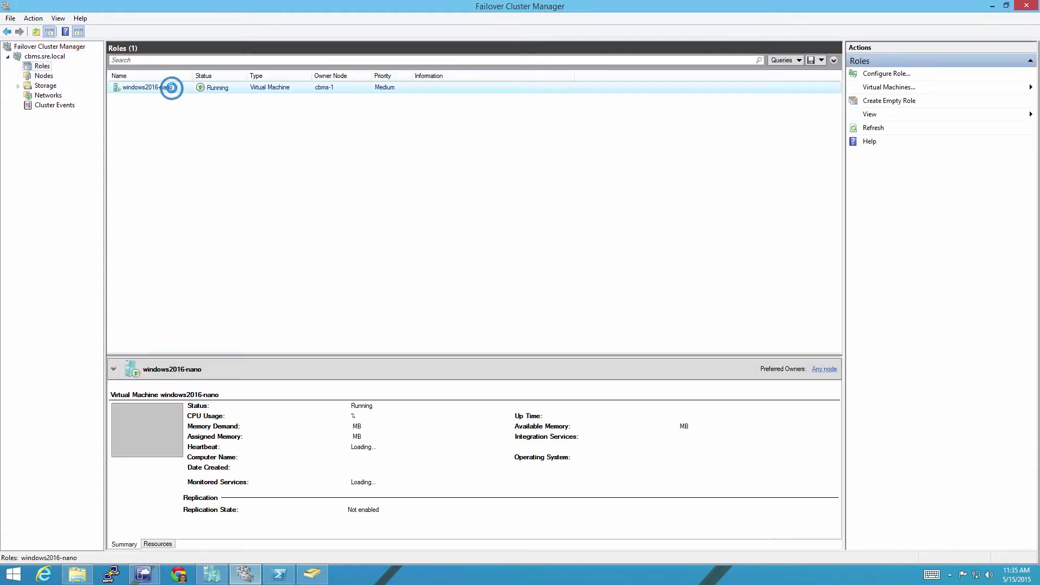
right_click(171, 87)
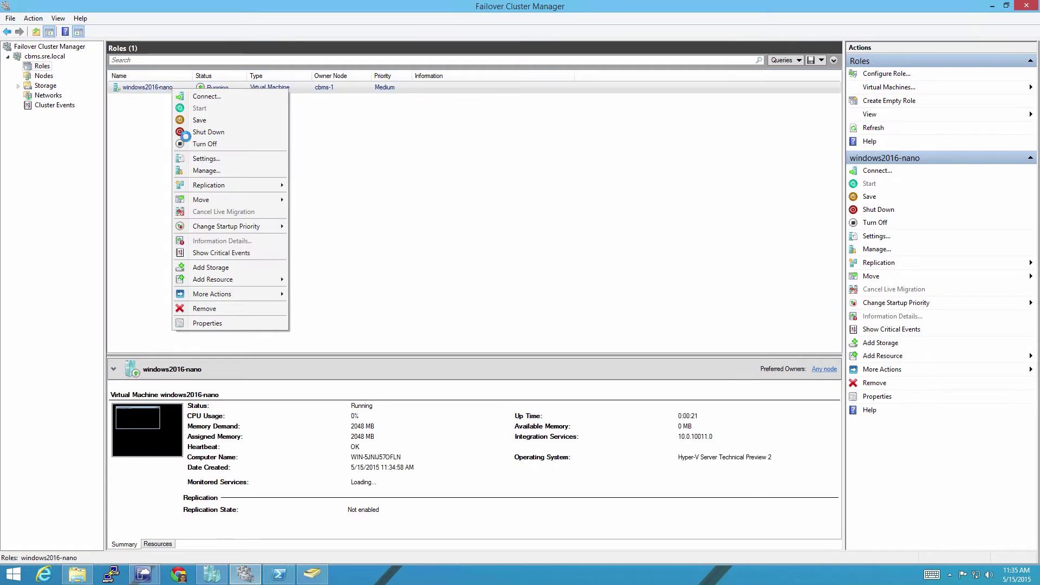
left_click(214, 196)
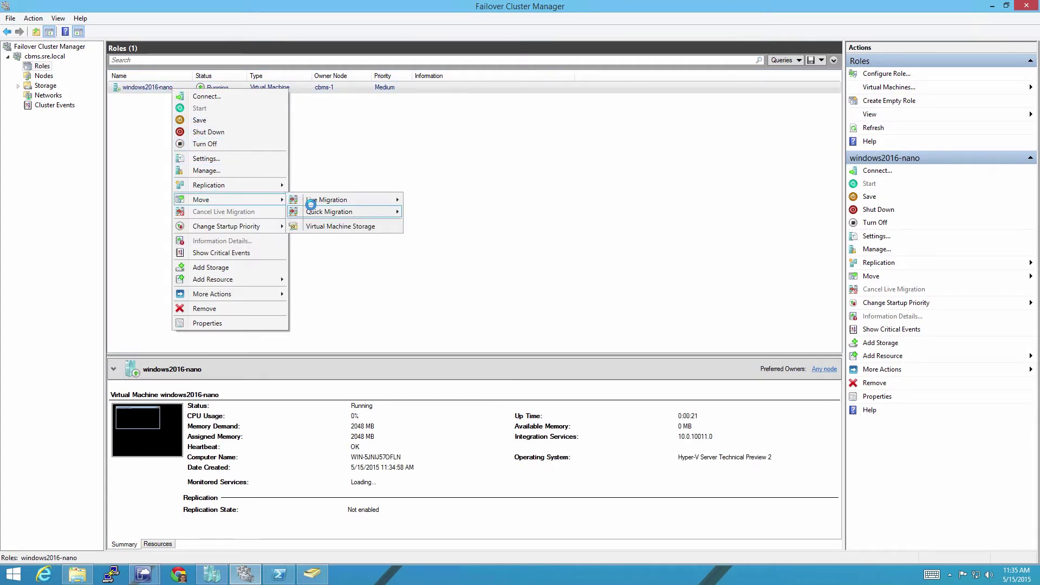
mouse_move(393, 202)
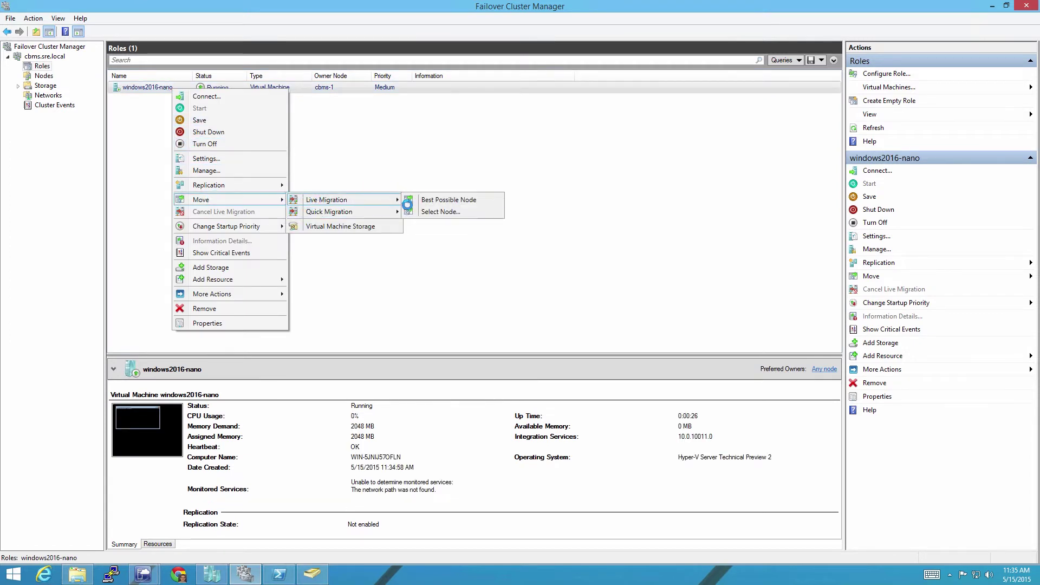
left_click(410, 210)
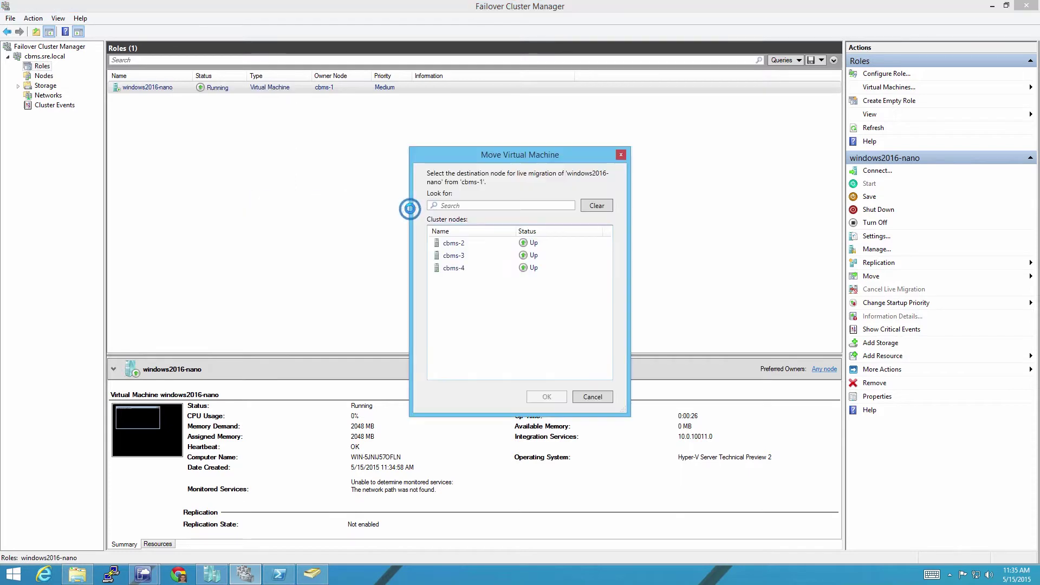
left_click(481, 243)
left_click(548, 396)
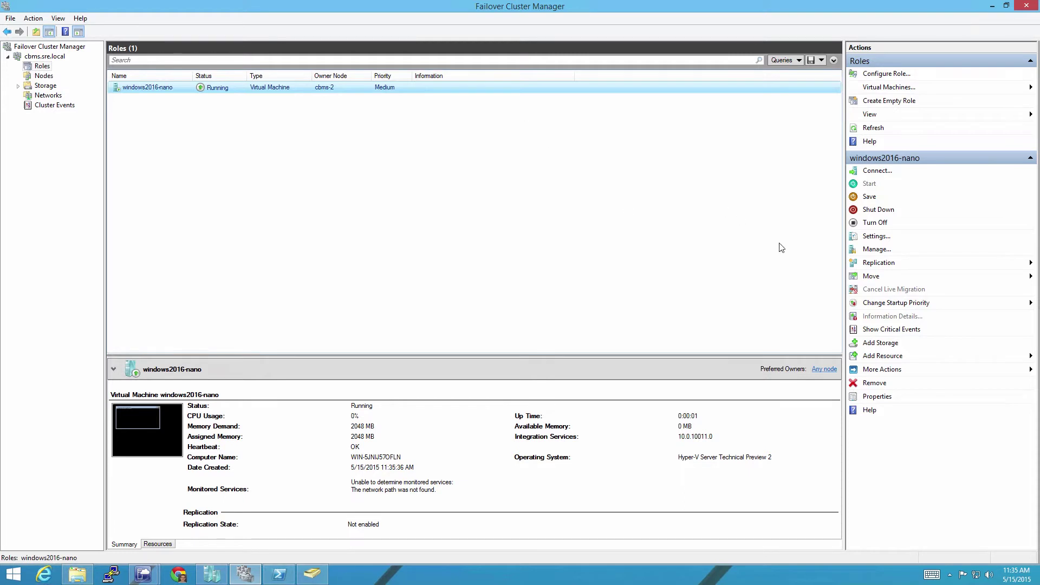
Step: Review windows2016-nano's critical events, then bring up Hyper-V Manager
left_click(885, 329)
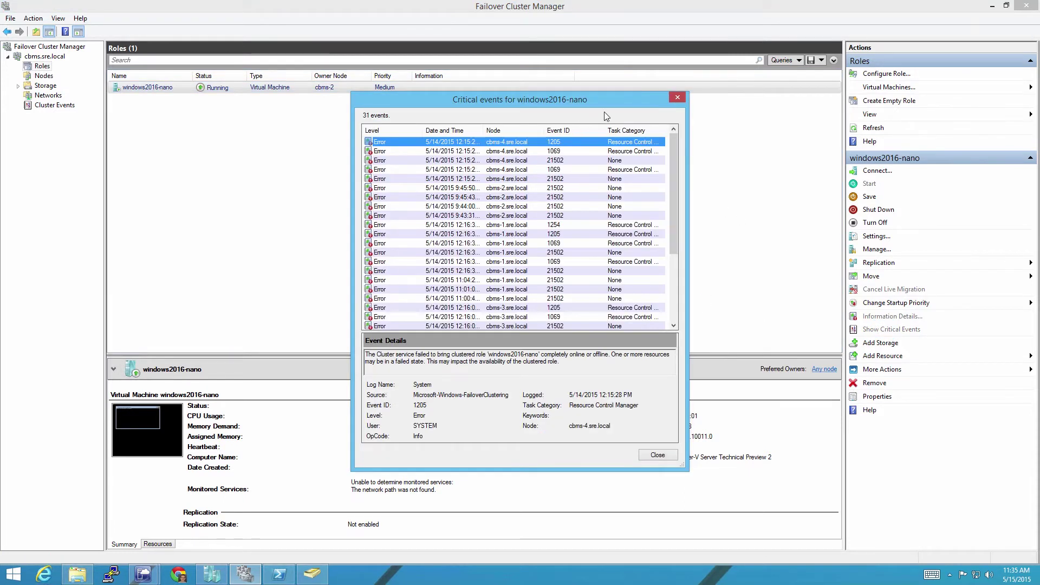
left_click(674, 98)
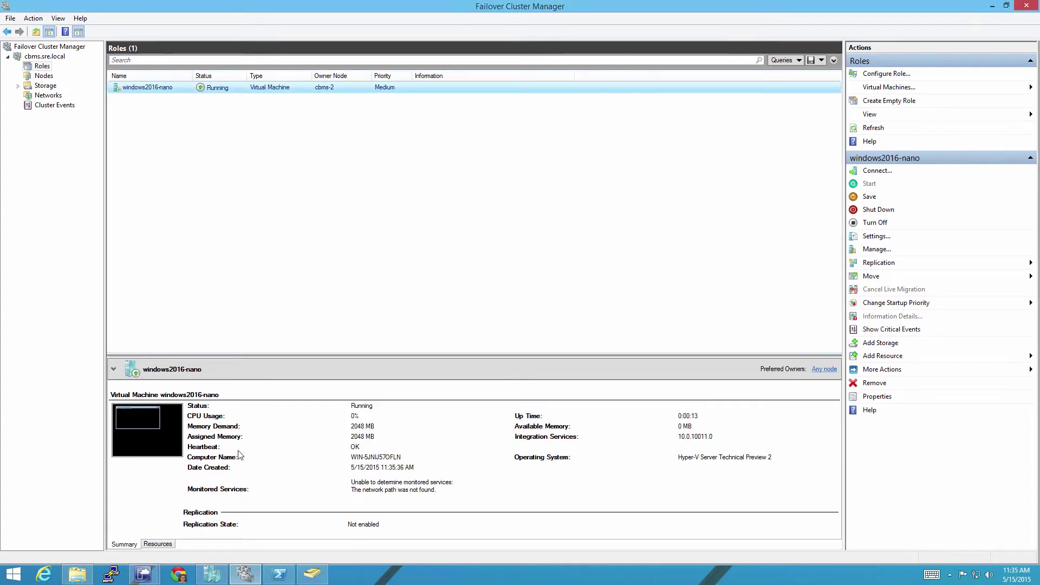
left_click(211, 574)
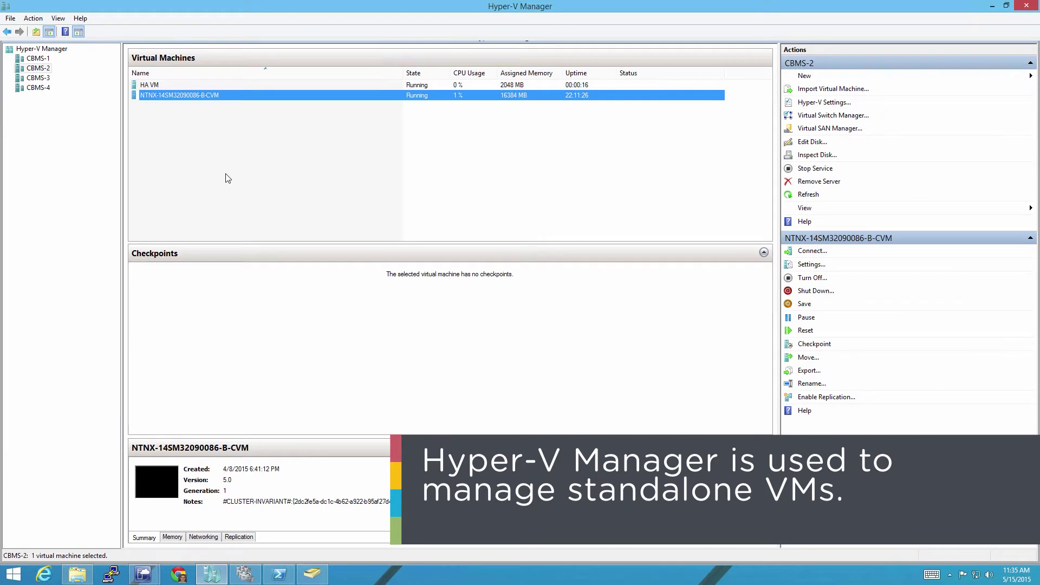
Step: Attempt to move only the Non-HA VM virtual machine from CBMS-1 to cbms-2
left_click(48, 59)
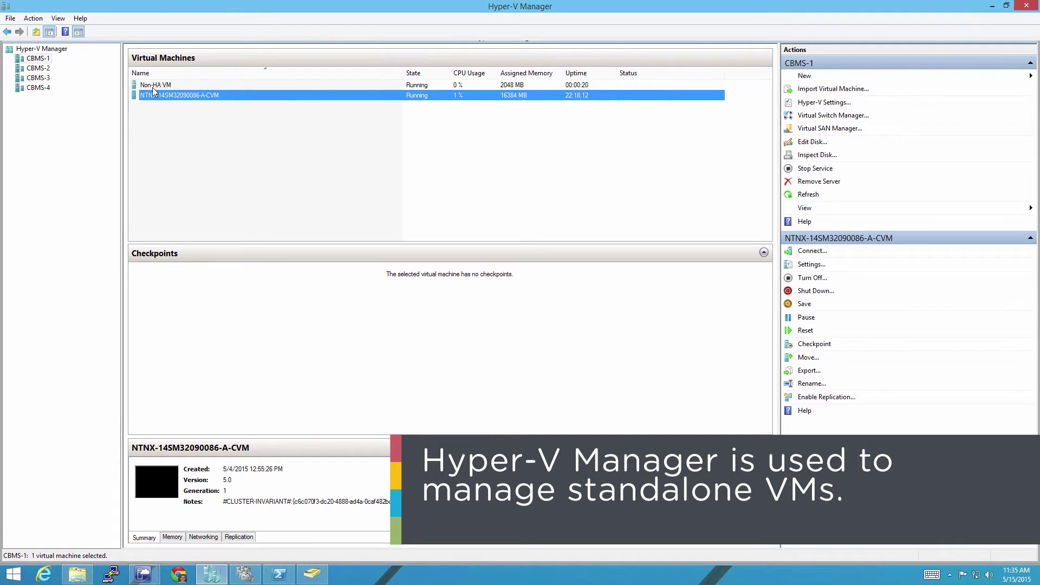
right_click(152, 89)
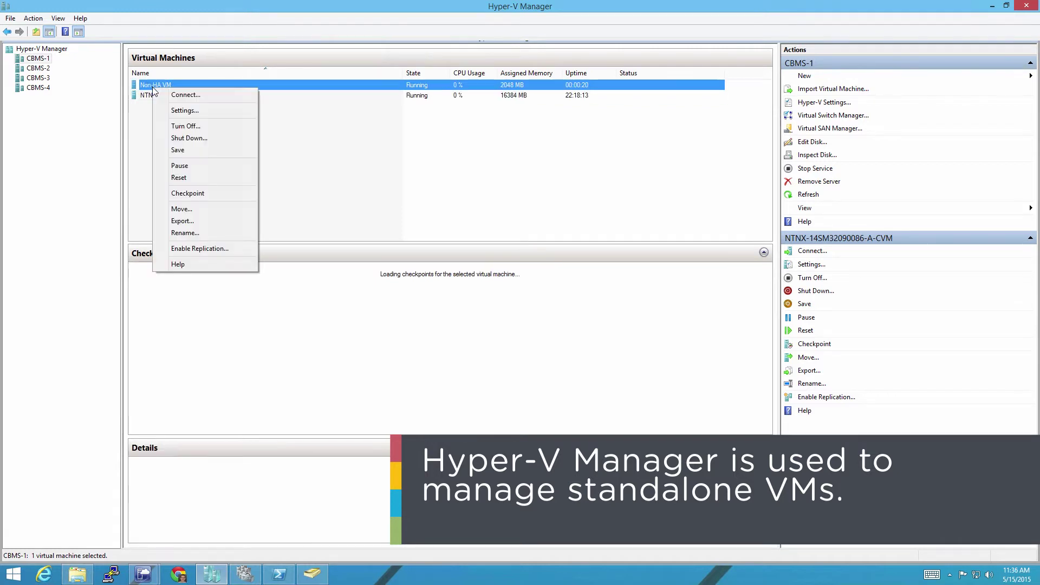
left_click(183, 210)
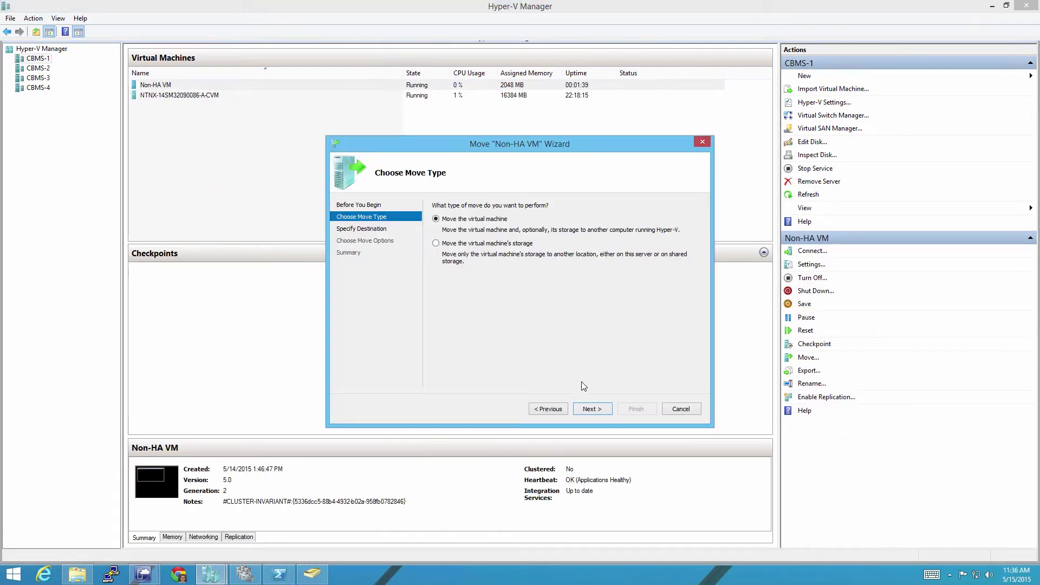
left_click(585, 410)
type("cbms-2")
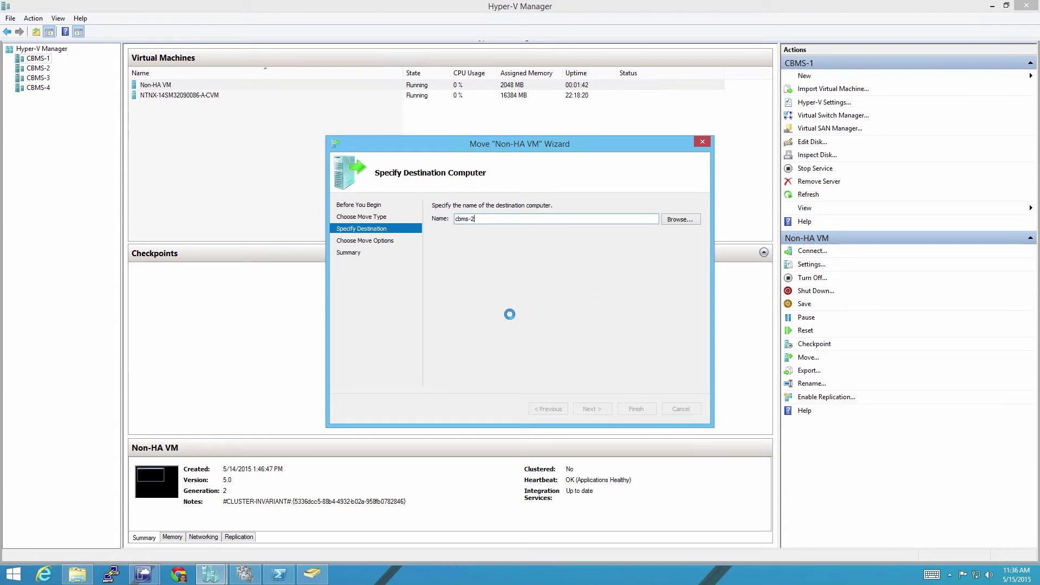
key("Return")
left_click(446, 268)
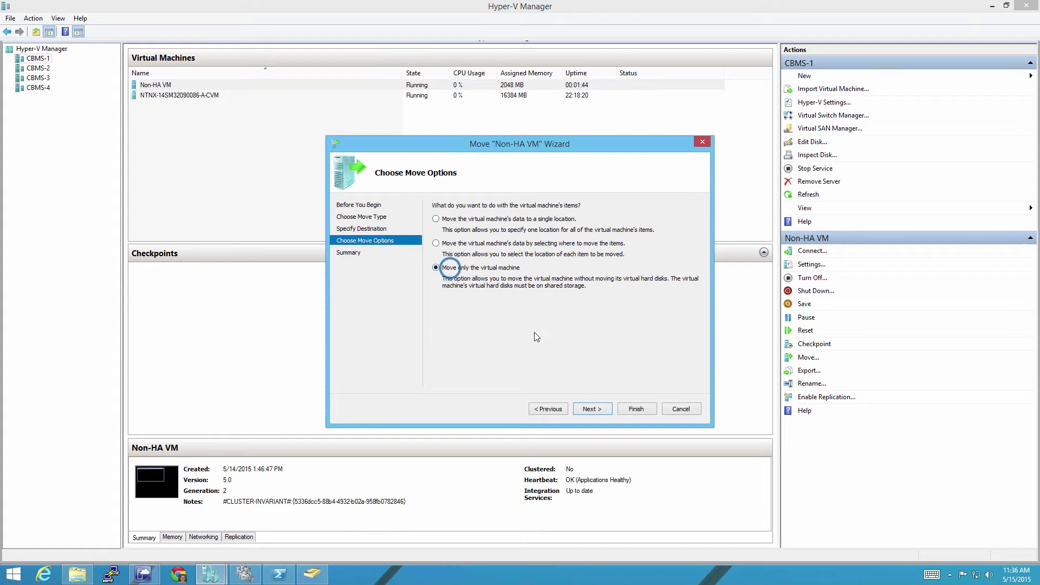
left_click(630, 410)
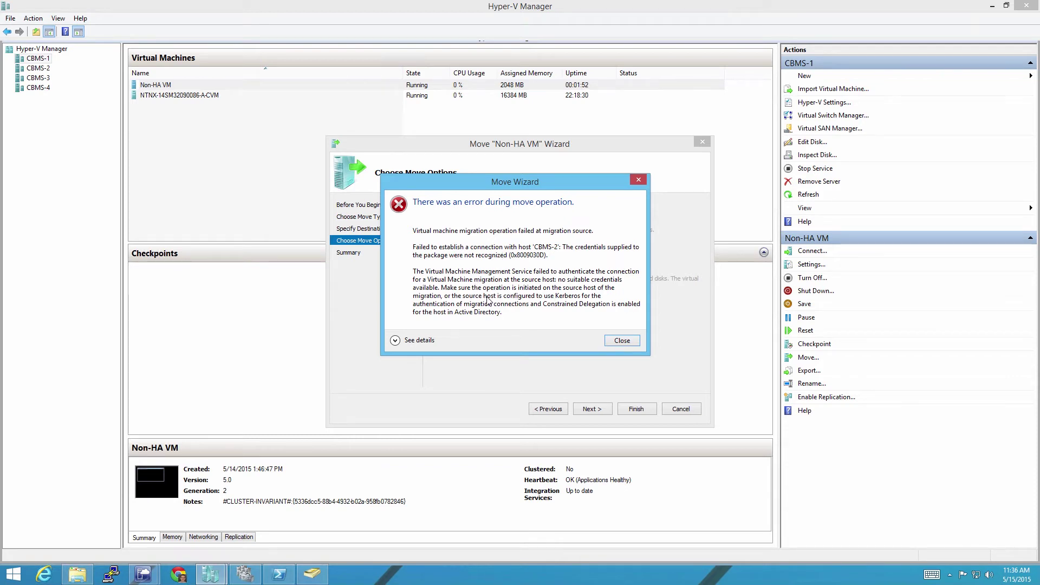
Step: Dismiss the credentials failure error and open Hyper-V Settings for CBMS-1
left_click(624, 340)
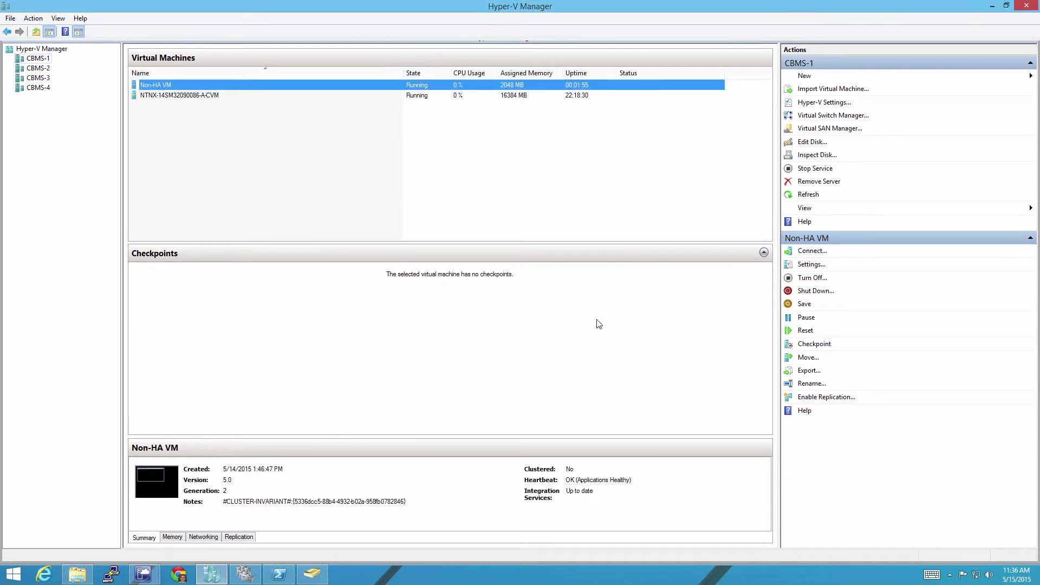
left_click(37, 59)
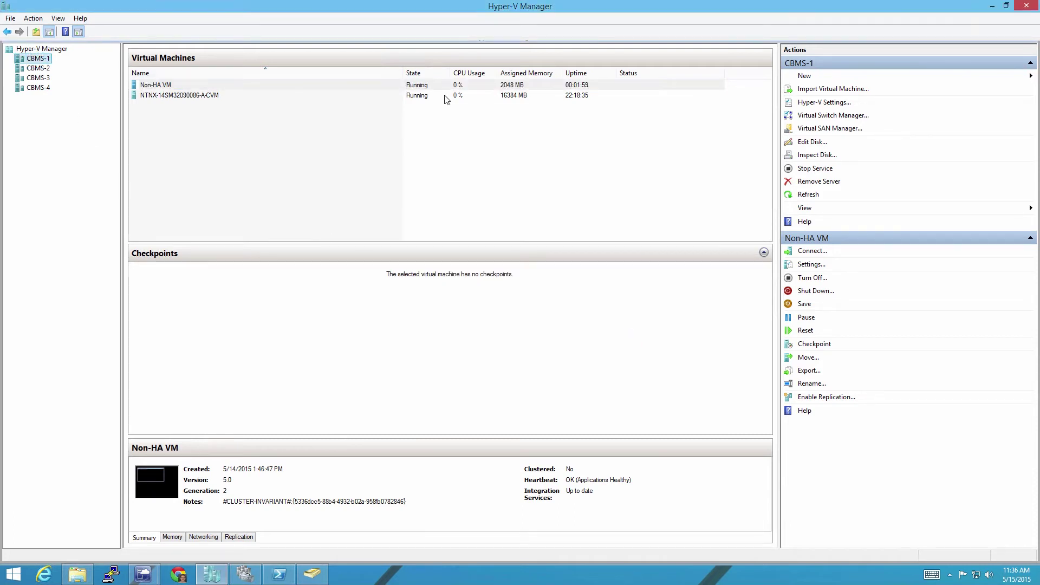
left_click(810, 103)
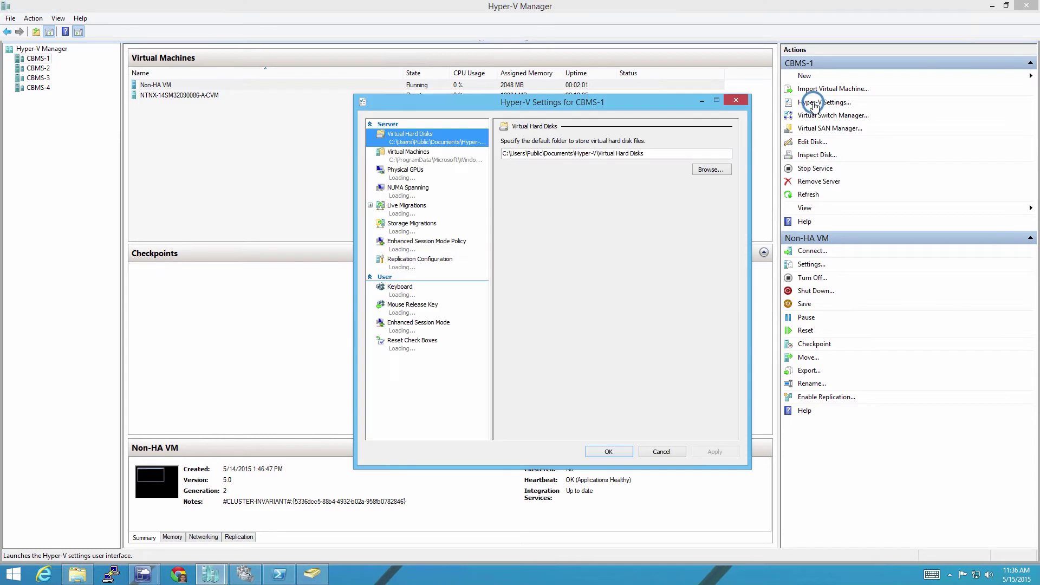
Step: Under Live Migrations > Advanced Features, switch CBMS-1 to Kerberos authentication and save
left_click(372, 208)
left_click(397, 223)
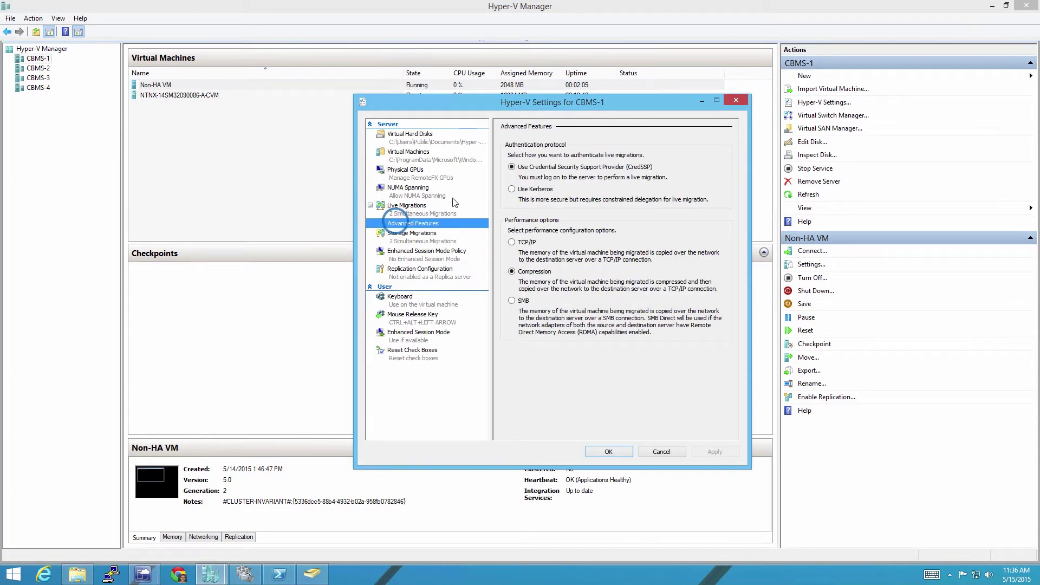
left_click(512, 189)
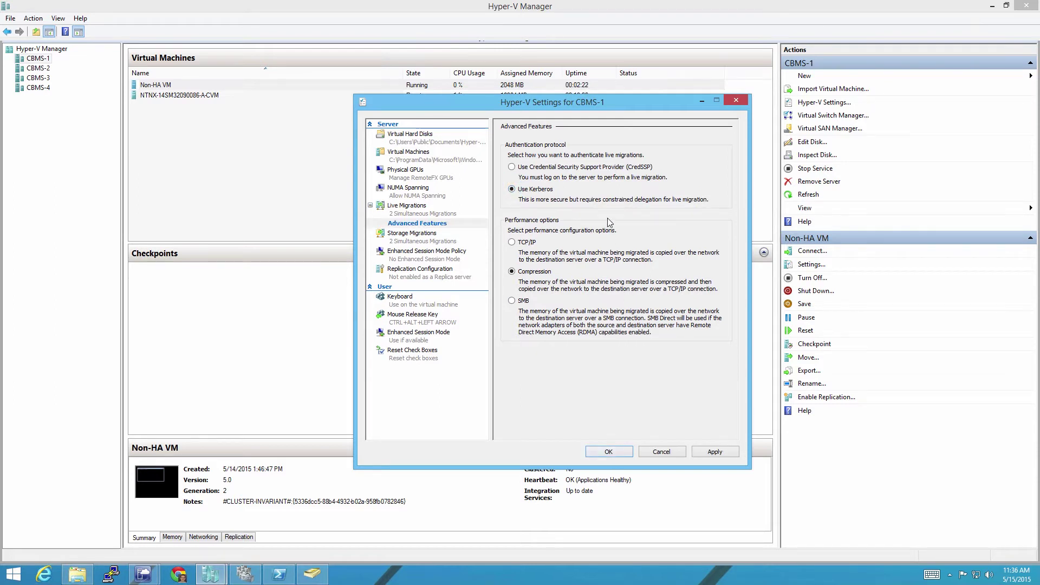
left_click(608, 452)
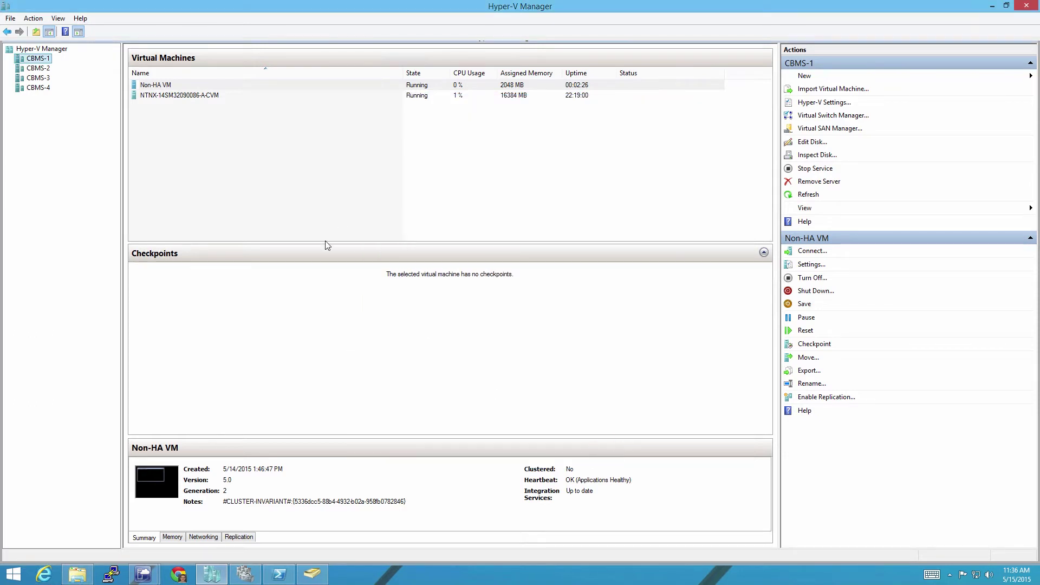
left_click(312, 574)
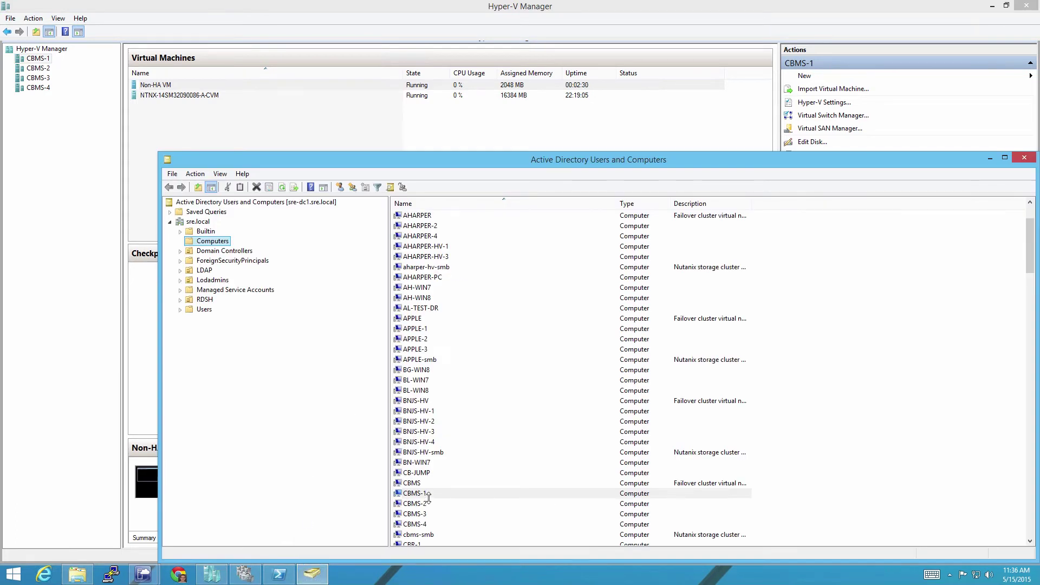
Step: On CBMS-1's Delegation tab, trust it for delegation to specified services only, Kerberos only
double_click(430, 494)
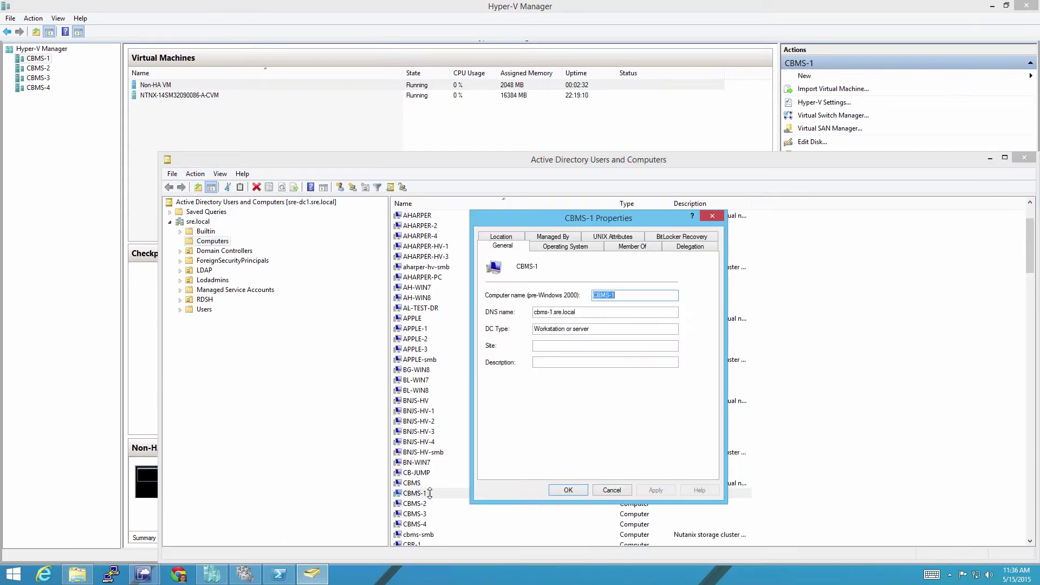
left_click(691, 246)
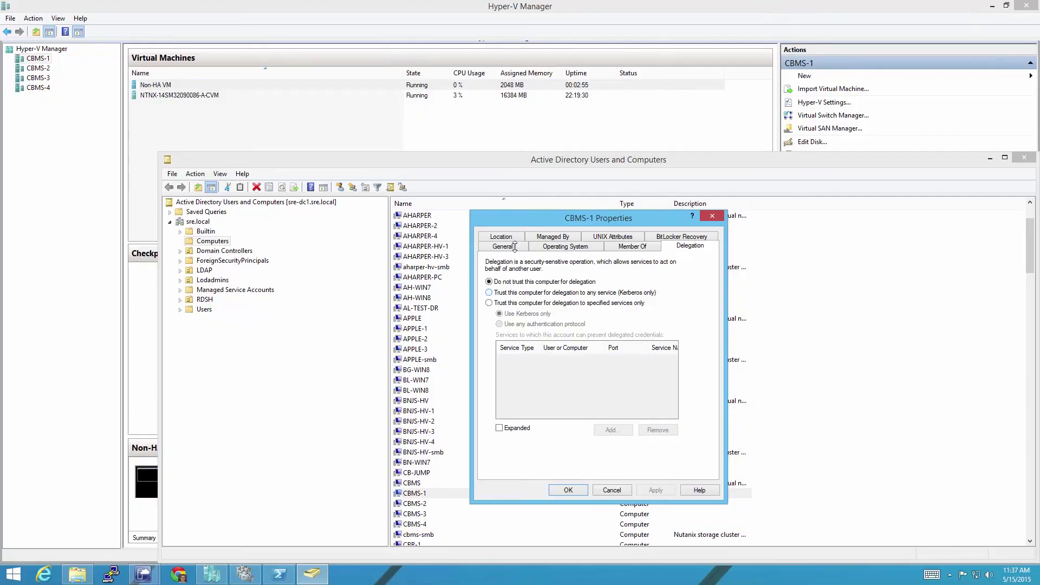
left_click(510, 302)
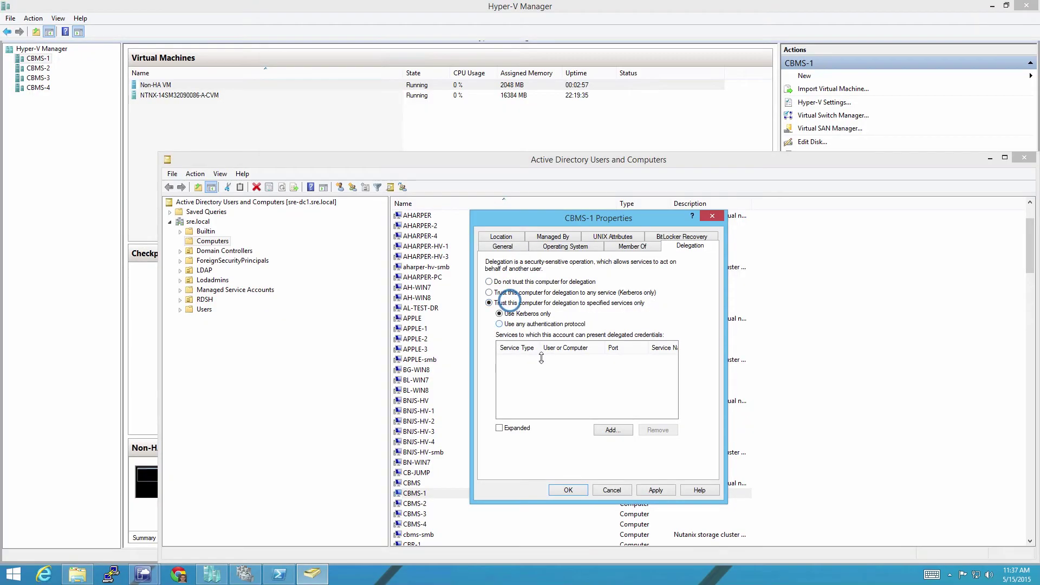
left_click(606, 432)
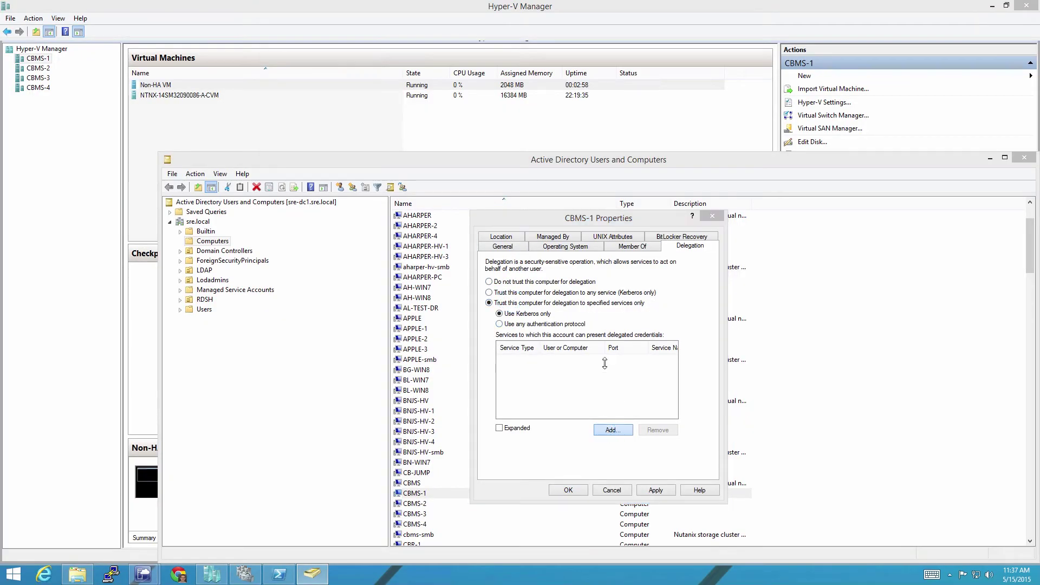
Step: Add CBMS-2's cifs and Microsoft Virtual System Migration Service to CBMS-1's delegation, then apply
left_click(654, 279)
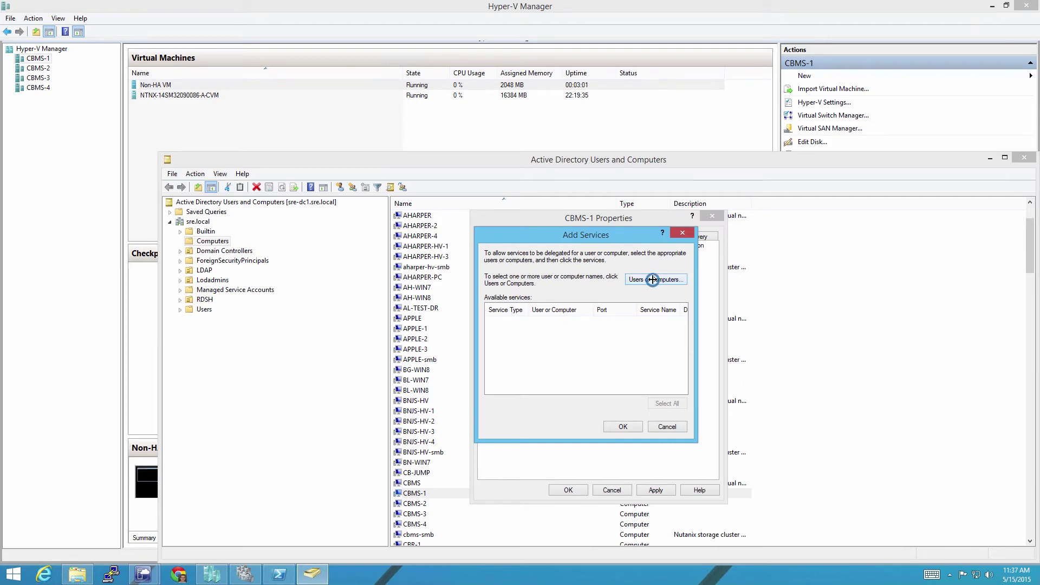
type("cbms-2")
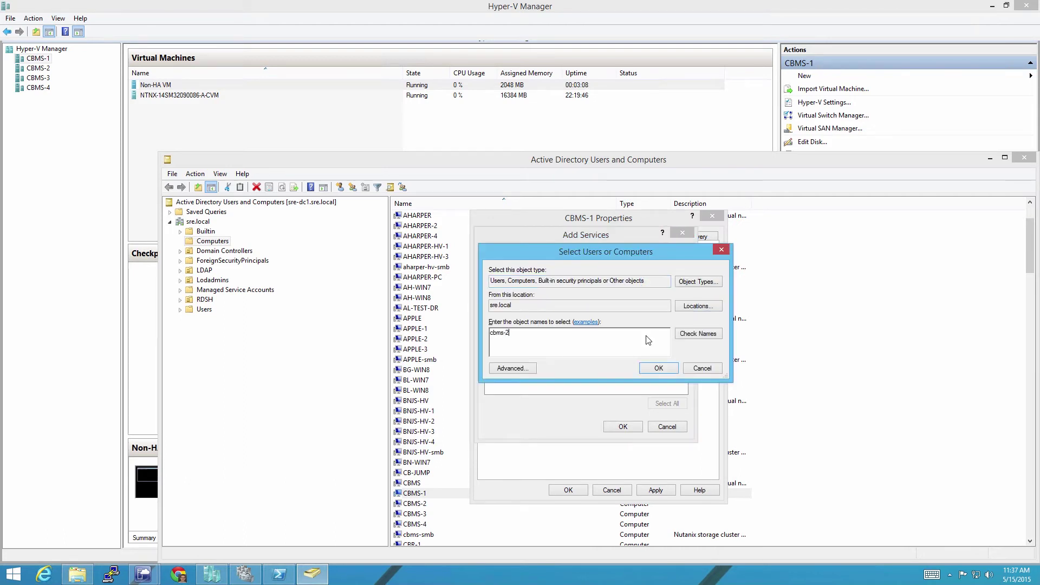
key("Return")
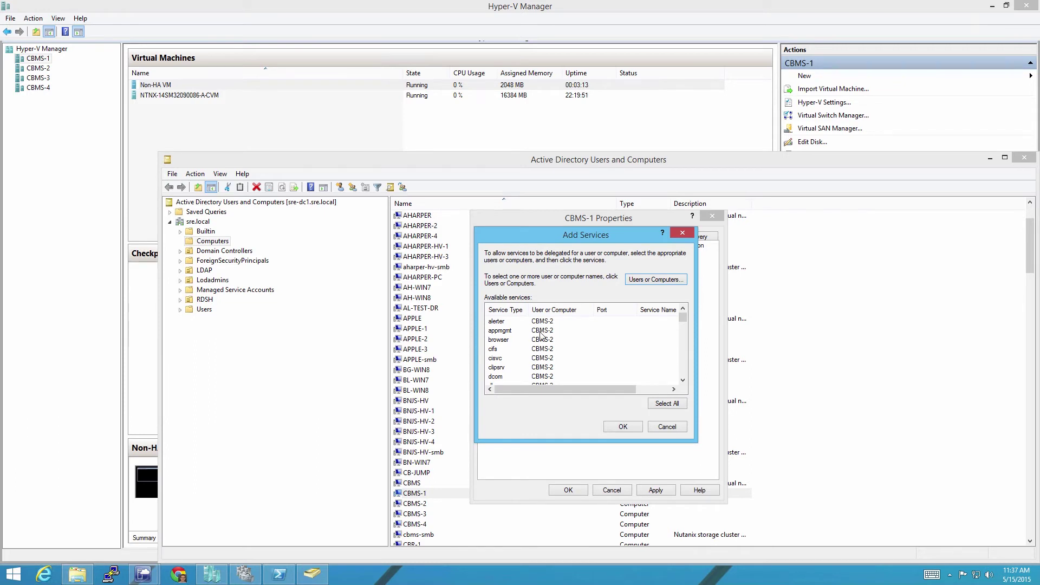
left_click(493, 349)
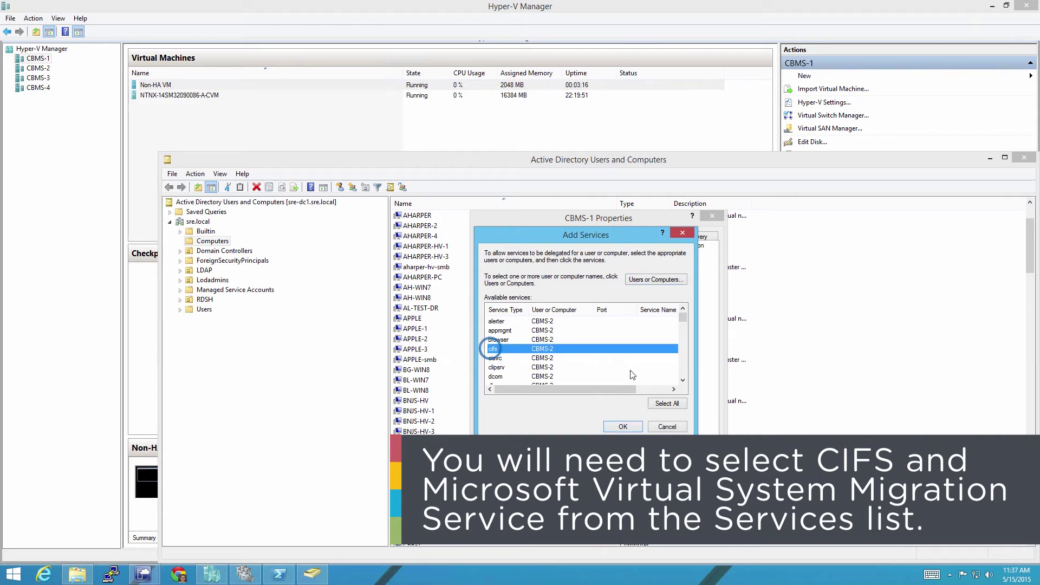
left_click_drag(685, 320, 682, 343)
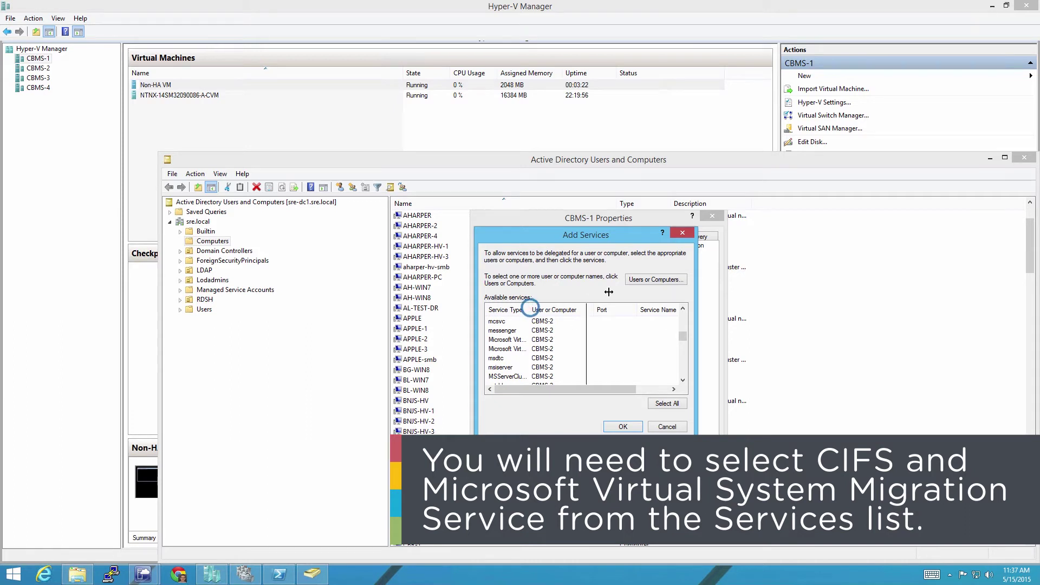
double_click(530, 307)
left_click(539, 350)
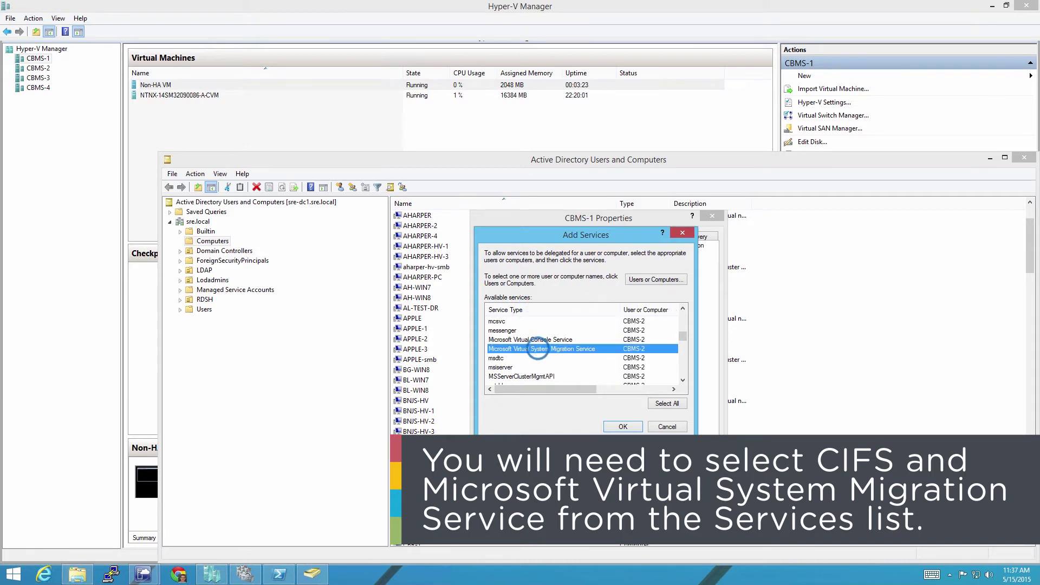
left_click(625, 426)
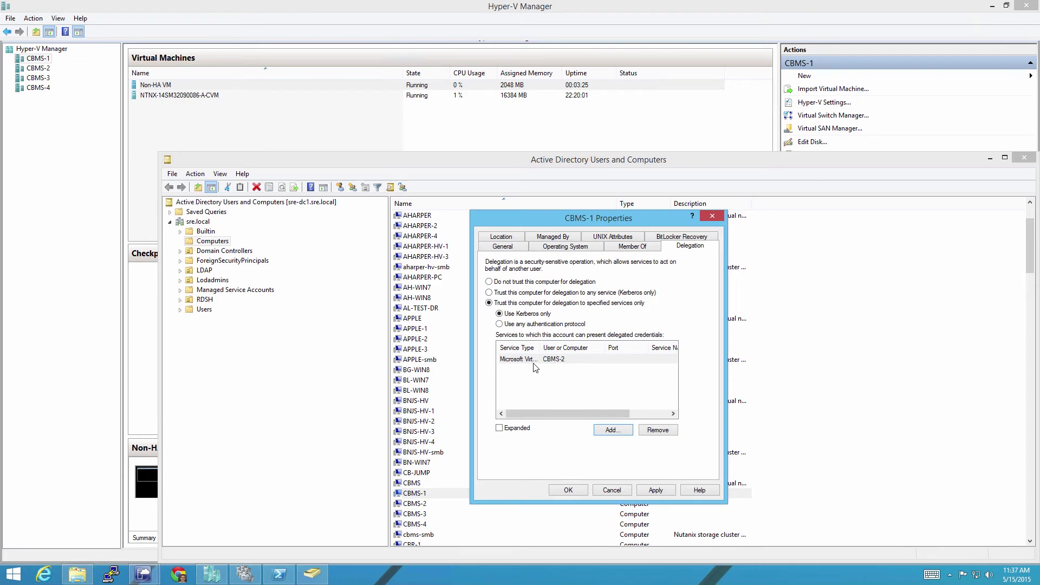
left_click(656, 491)
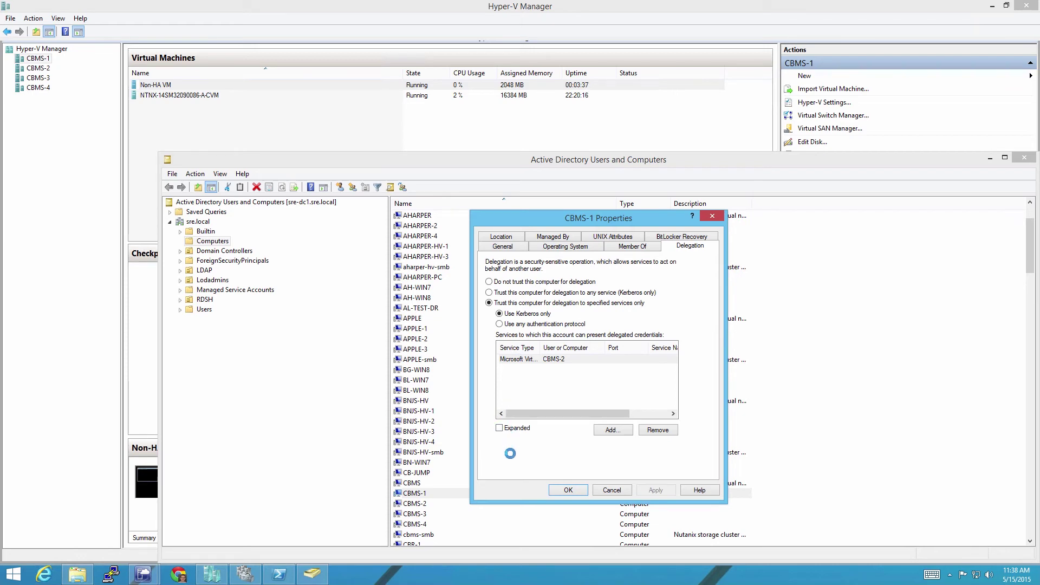
Step: Close CBMS-1's properties, launch PuTTY from search, and bring up the PowerShell console
left_click(557, 490)
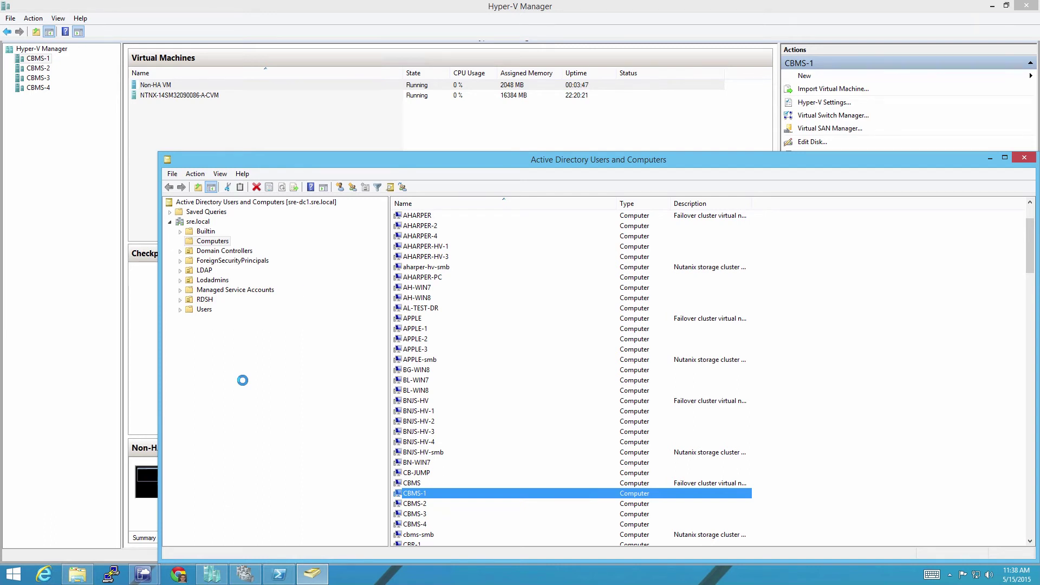
key("super")
type("power")
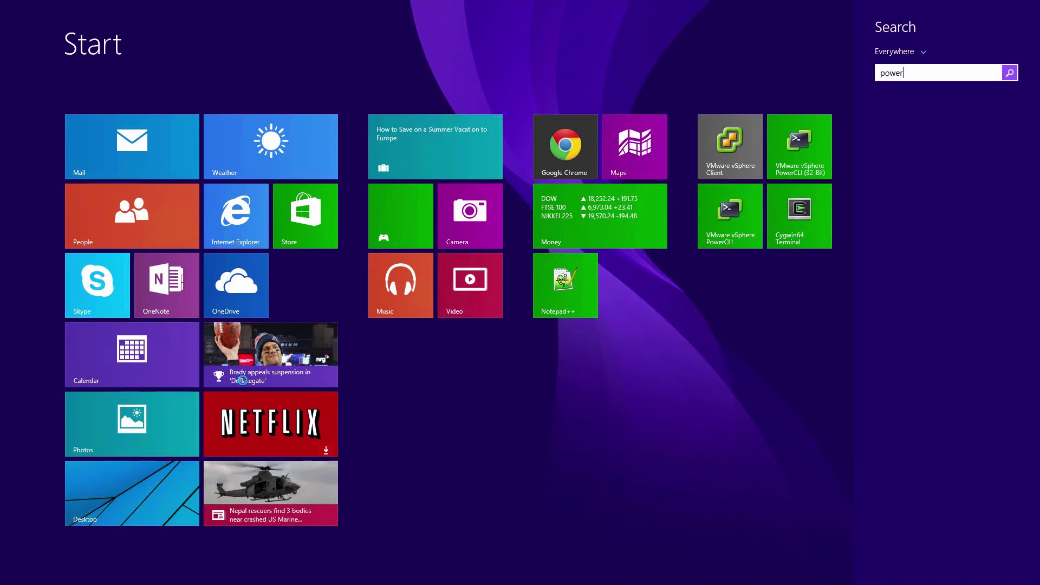
key("BackSpace")
key("BackSpace")
type("putty")
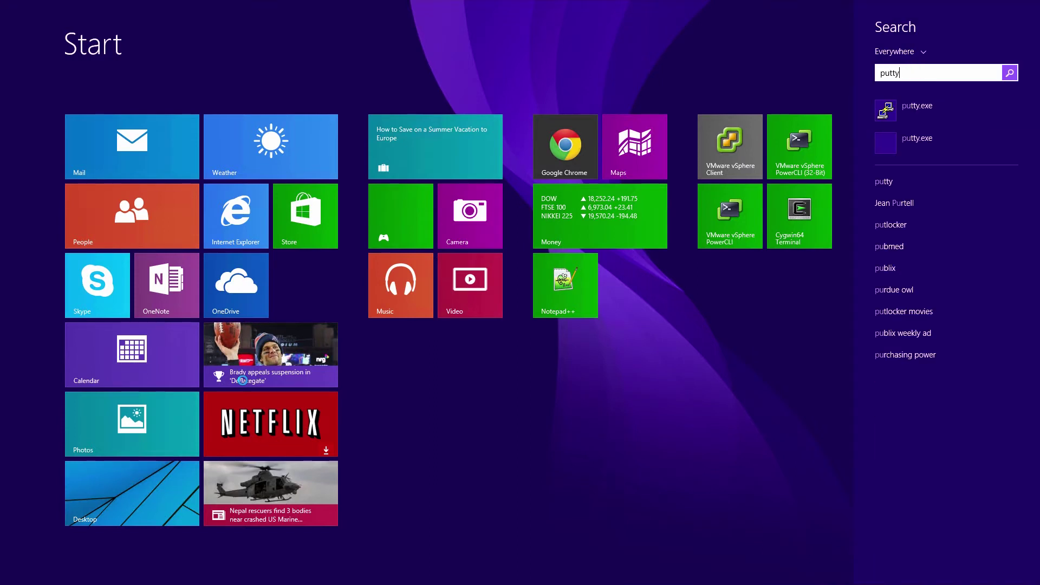
key("Return")
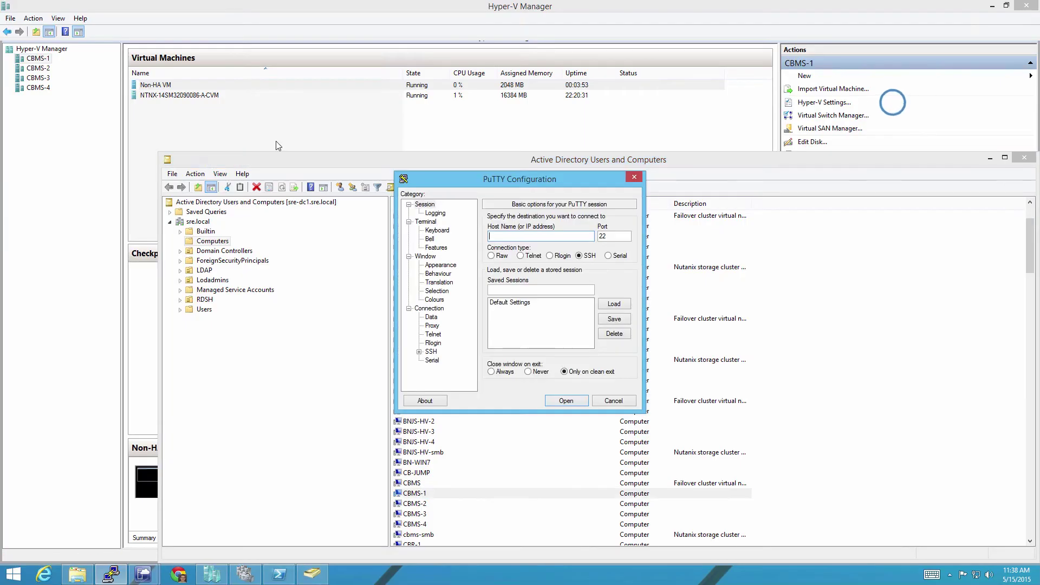
left_click(276, 576)
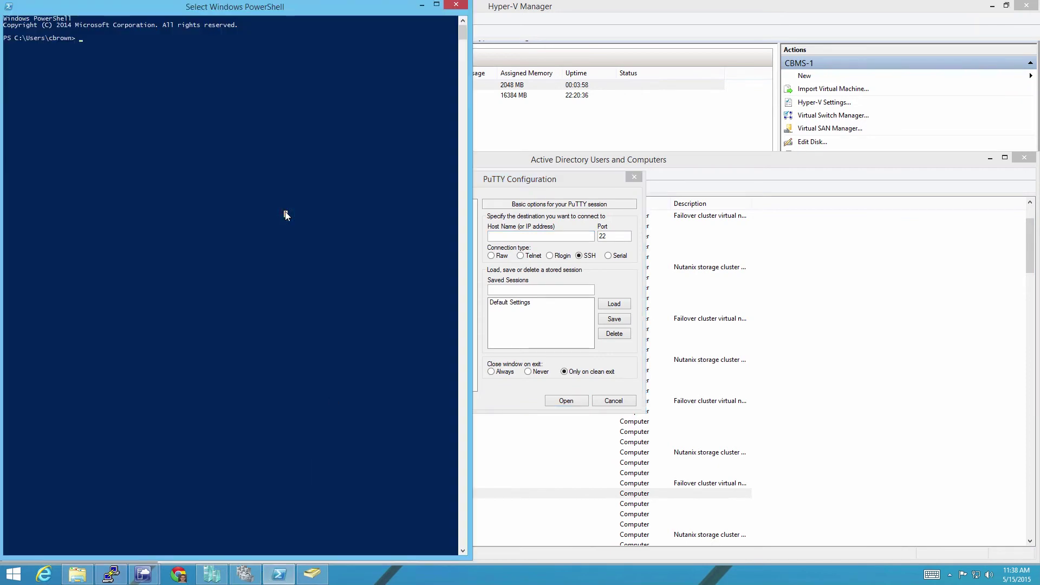
Step: Enter a remote session on cbms-1 with Enter-PSSession and run klist purge
type("enter-ps")
key("Tab")
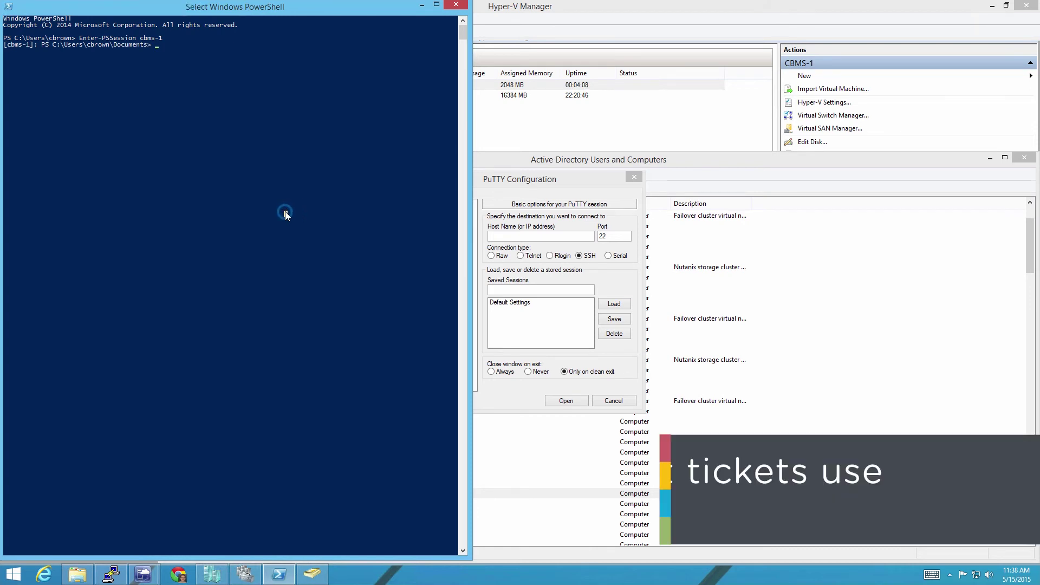
type("klist pur")
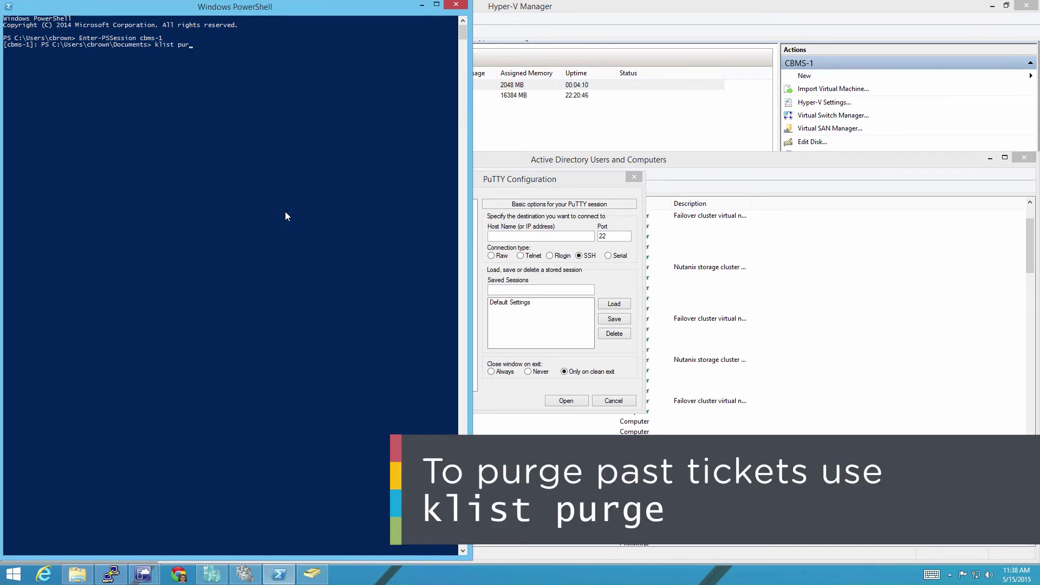
type("ge")
key("Return")
left_click(130, 117)
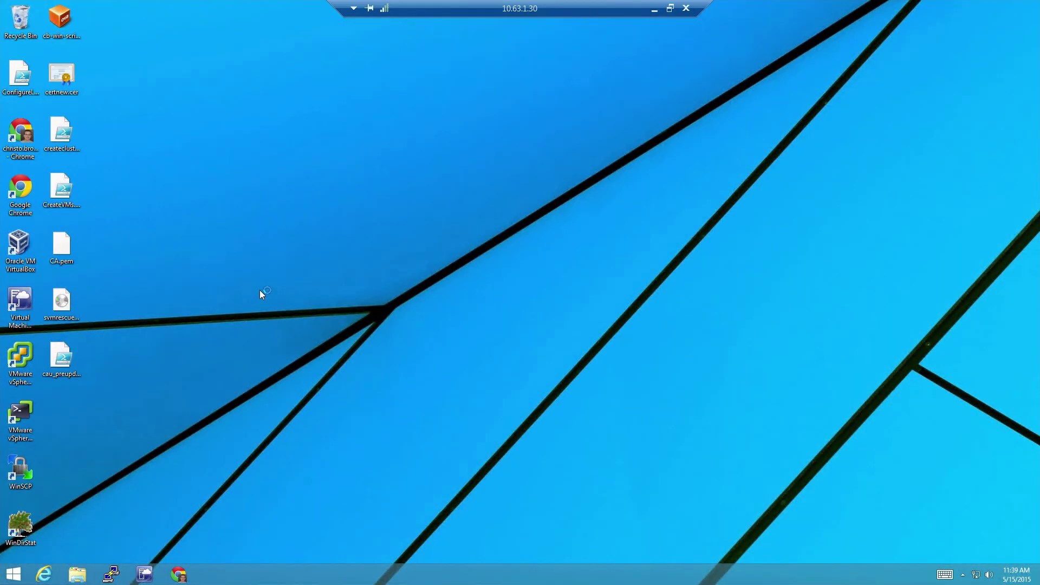
Step: Launch Hyper-V Manager by searching 'hyp' from the Start screen
left_click(15, 575)
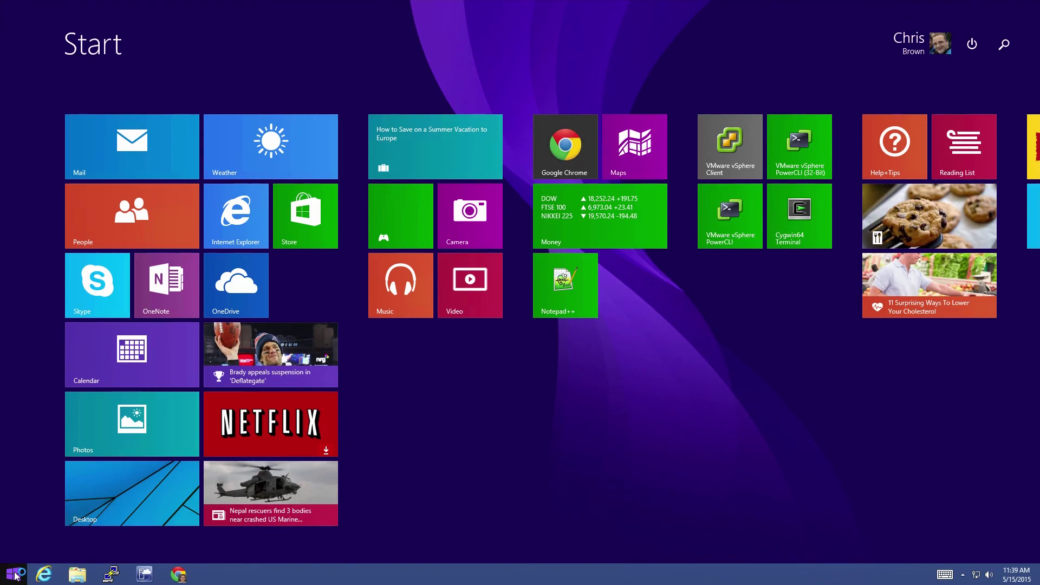
type("hyper-v")
key("Return")
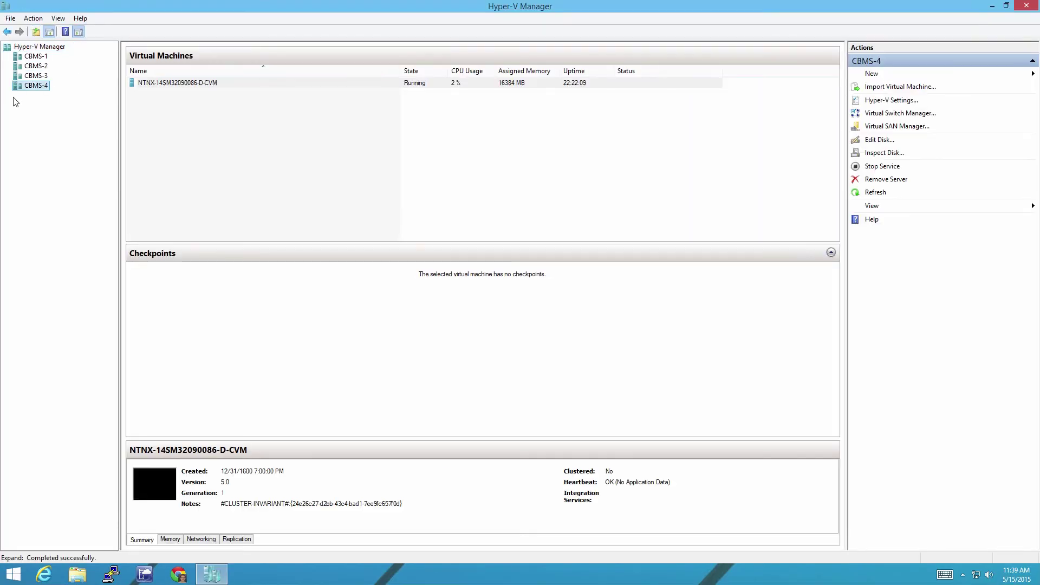
Step: Move only the Non-HA VM virtual machine from CBMS-1 to cbms-2
left_click(27, 58)
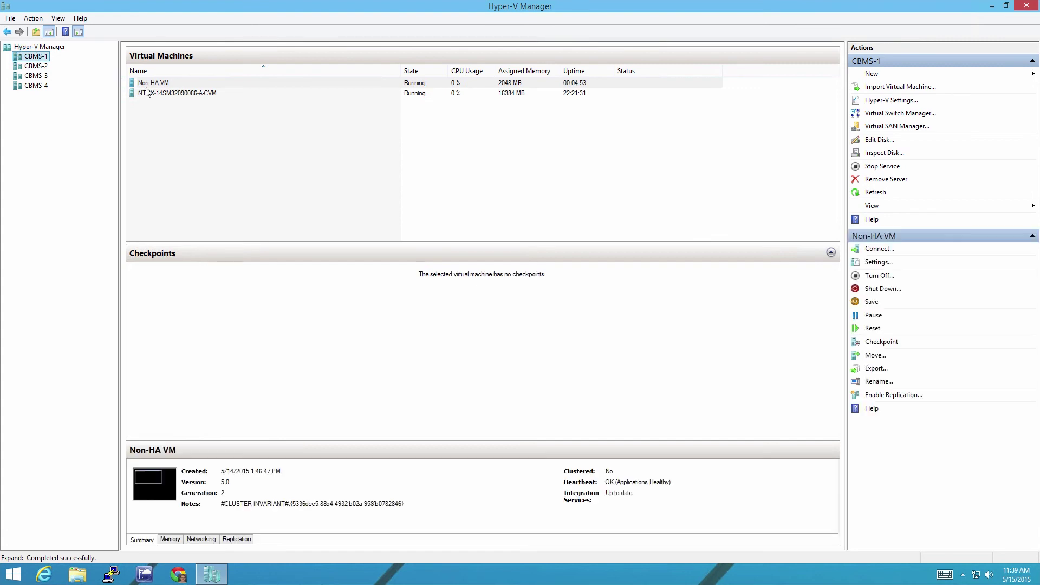
right_click(152, 84)
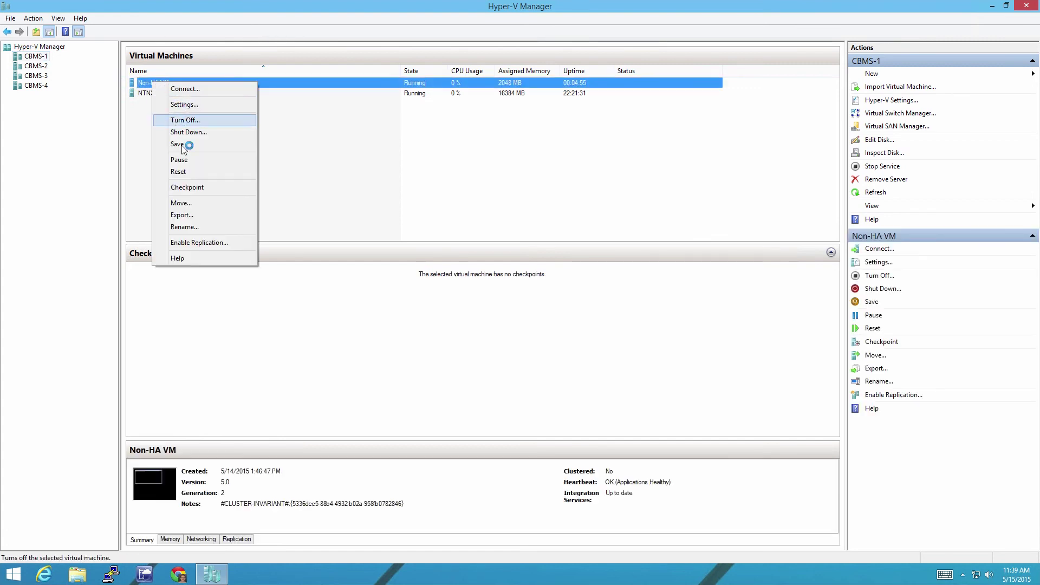
left_click(184, 203)
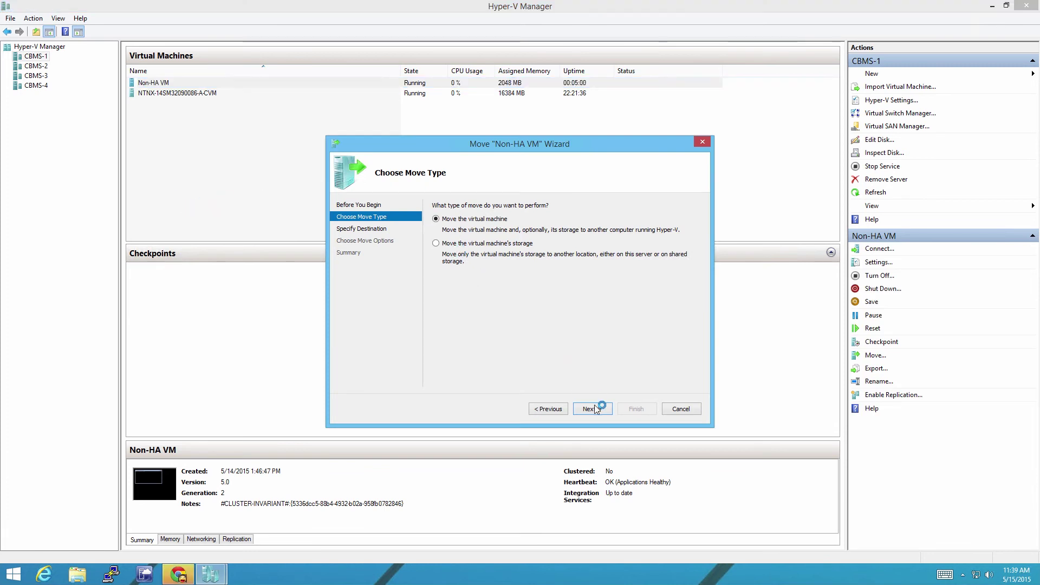
left_click(593, 409)
type("cbms-2")
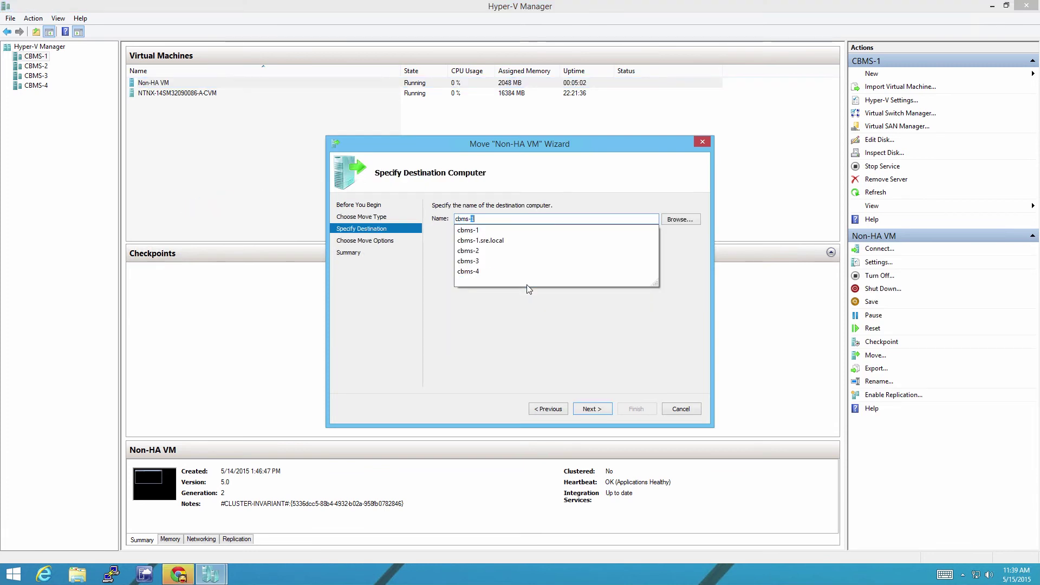
key("Return")
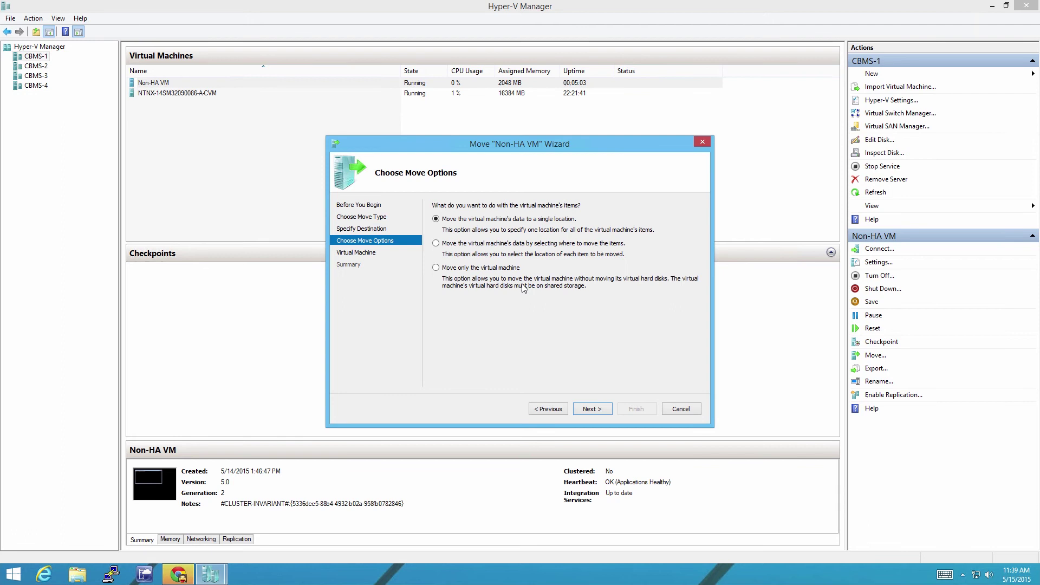
left_click(500, 268)
left_click(590, 408)
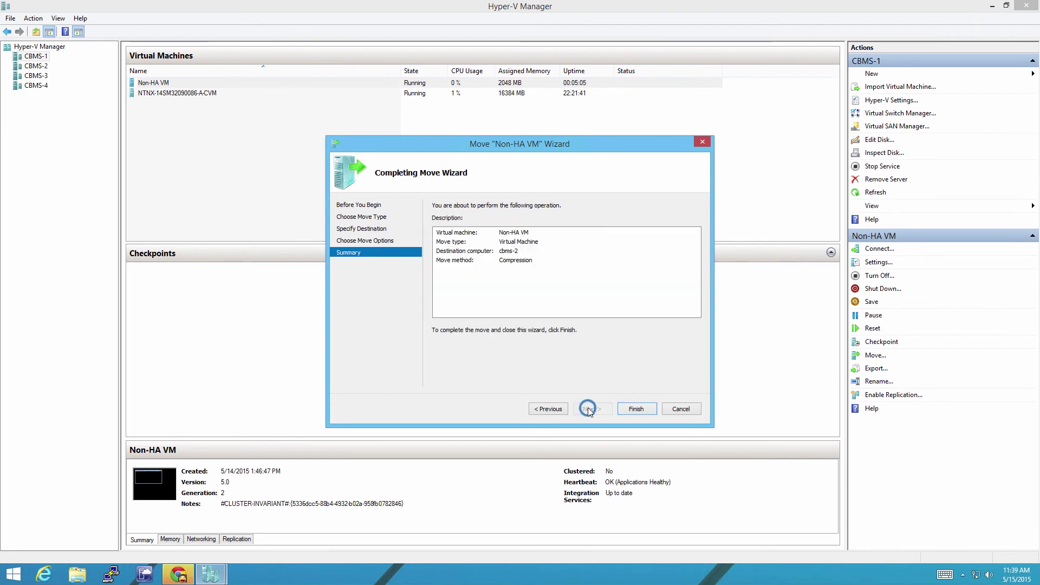
left_click(620, 408)
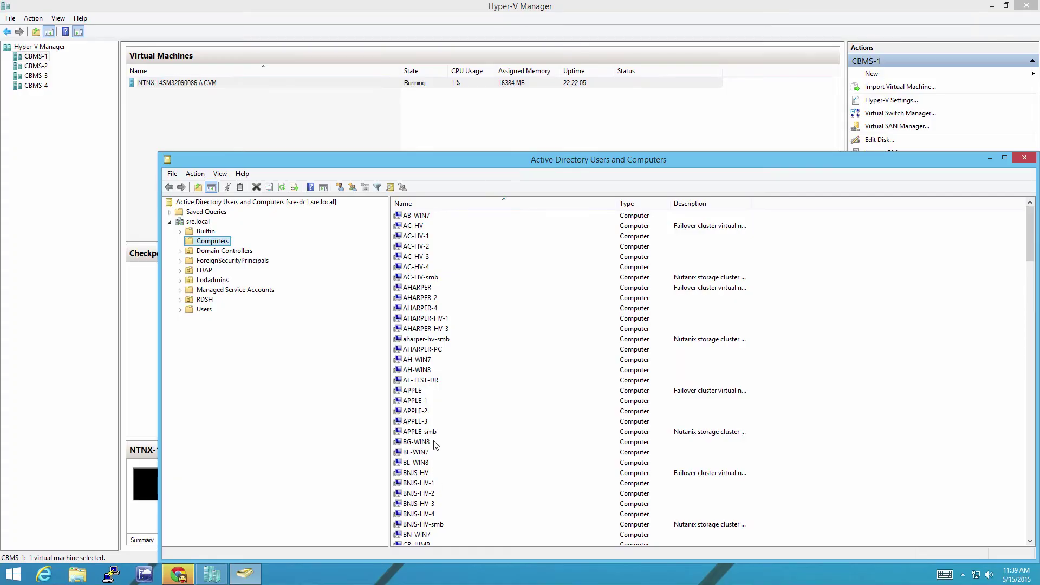
Step: Open CBMS-2's Properties and view its Delegation tab listing cifs and migration services
left_click_drag(1030, 239, 1030, 264)
double_click(425, 412)
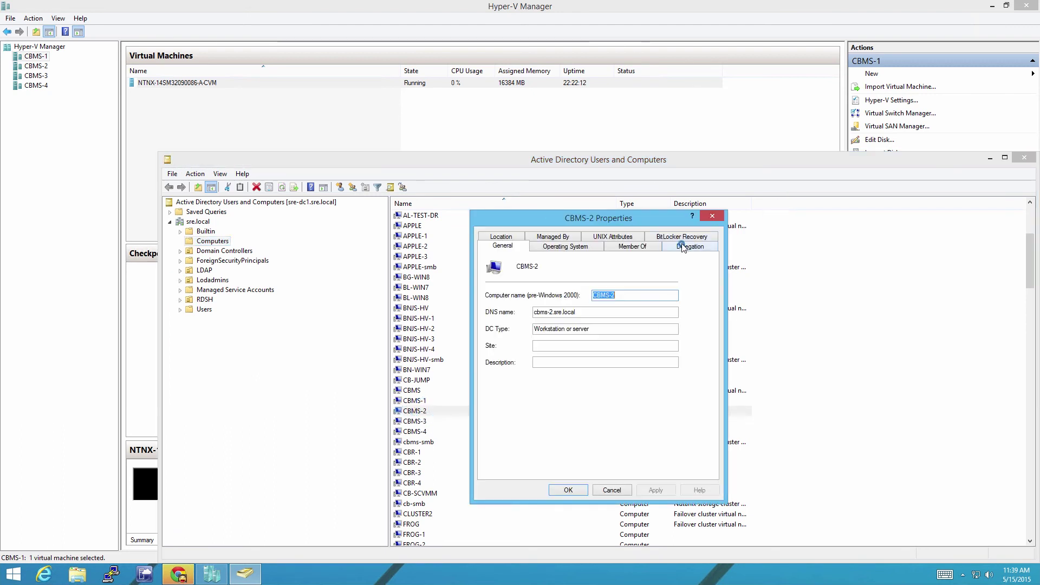
left_click(683, 247)
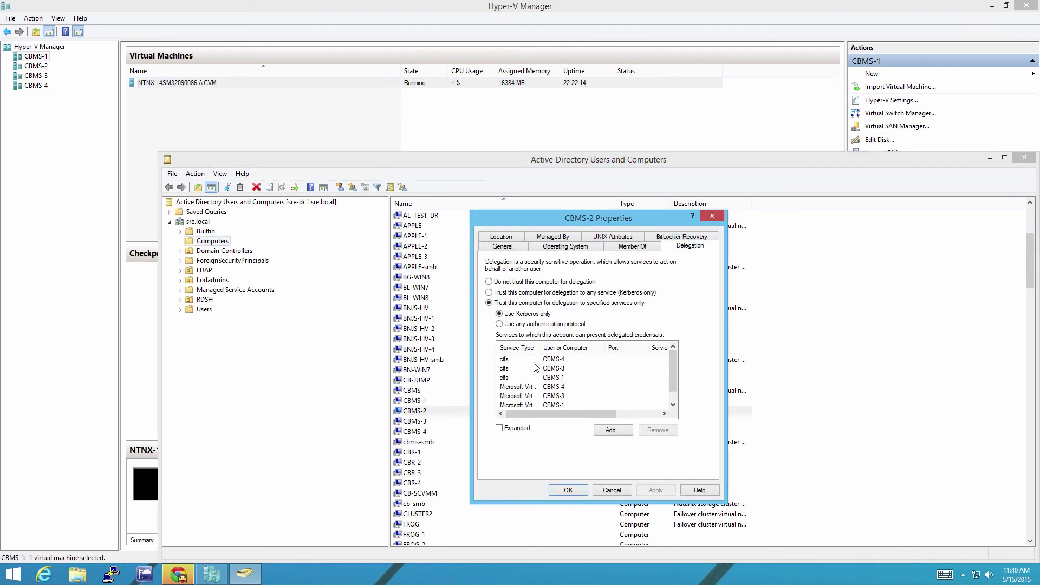